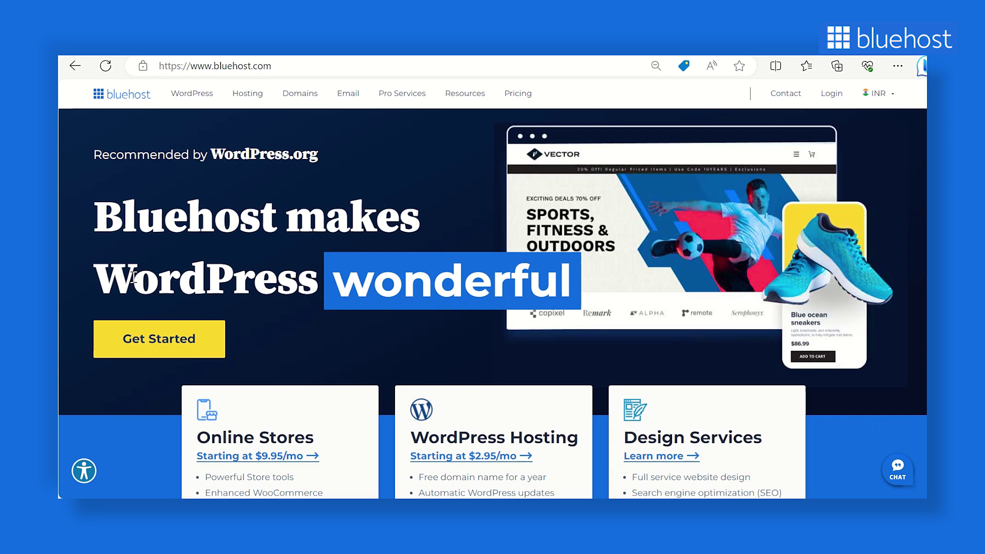
Search for wonderstartmarketing.com and take it, with privacy protection at $24.87, to checkout.
left_click(302, 97)
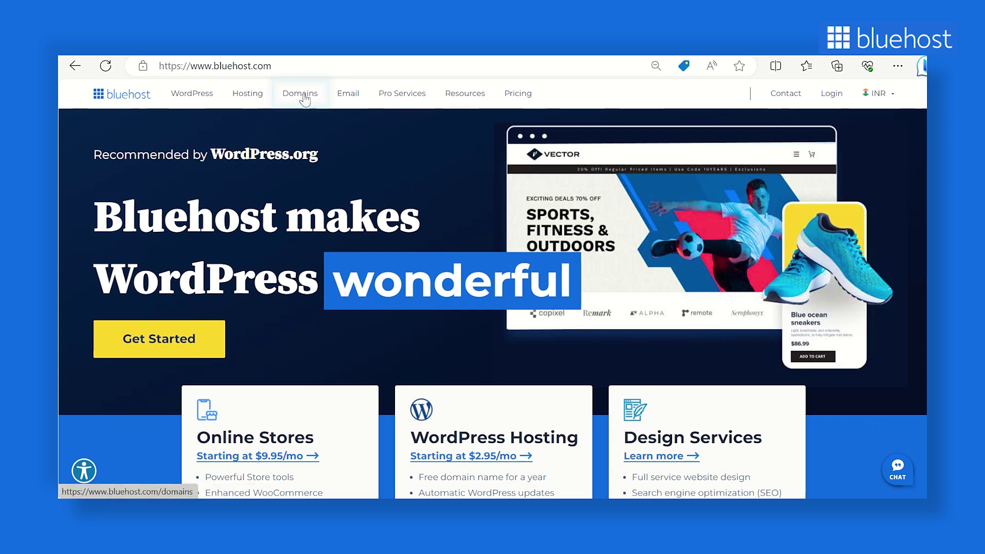
left_click(270, 322)
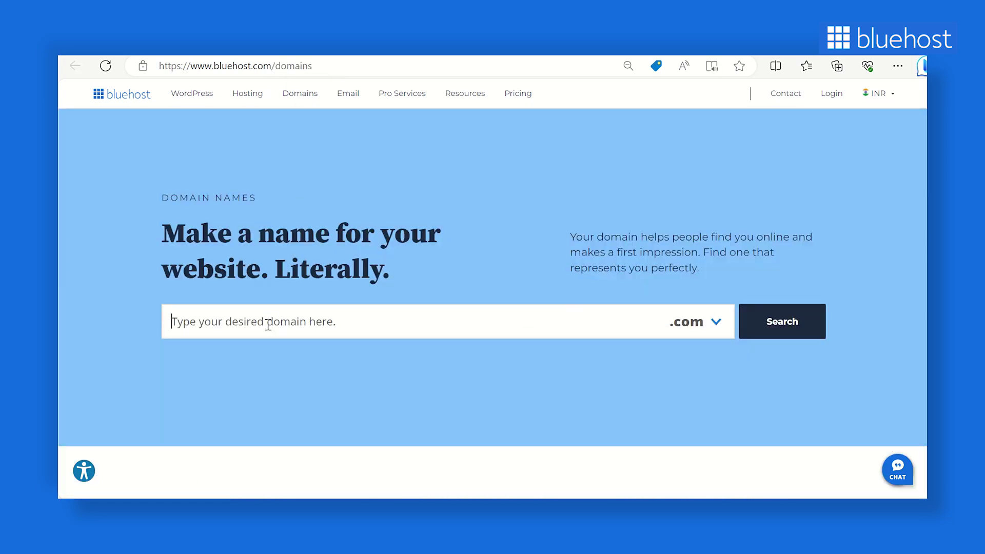
type("wonderstartmarketing.com")
left_click(766, 328)
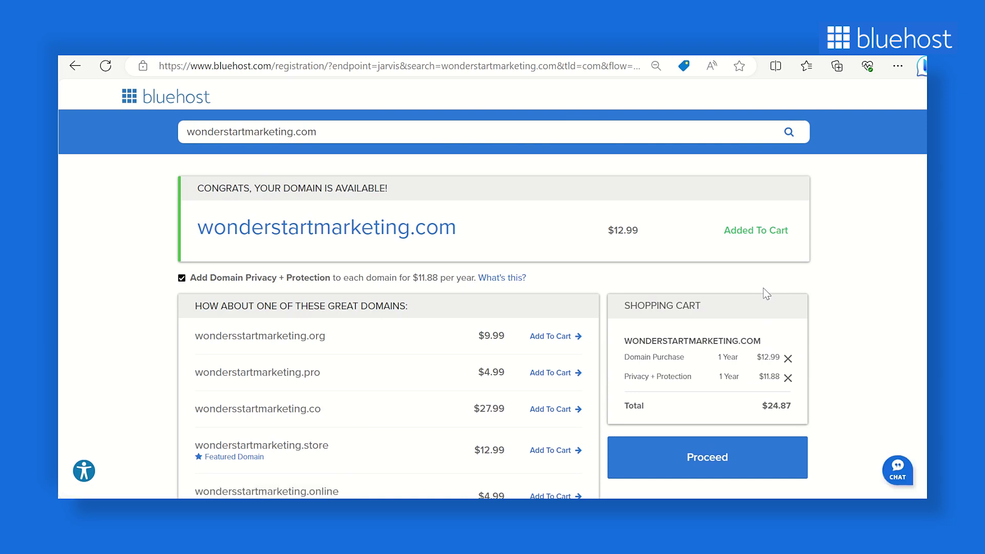
scroll(766, 294, "down", 2)
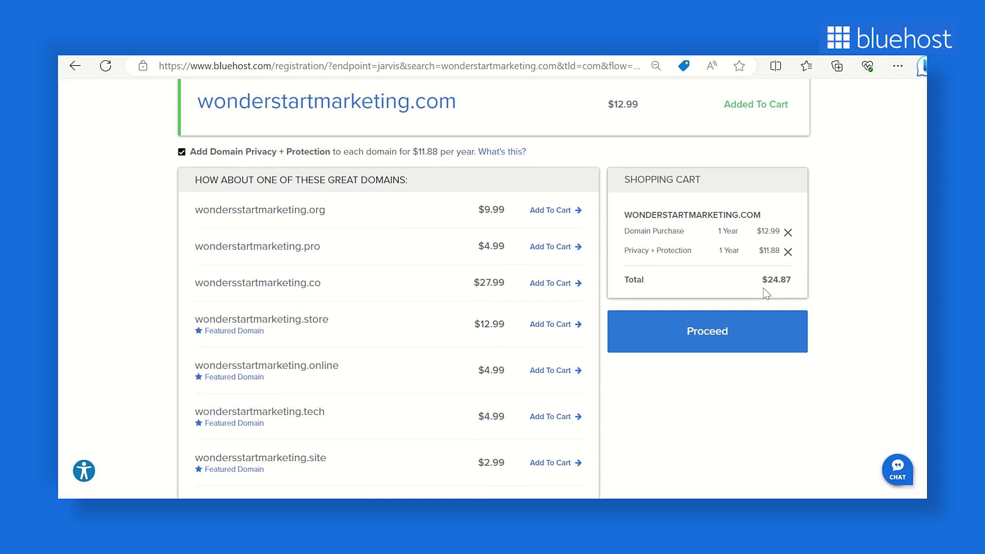
scroll(766, 294, "down", 1)
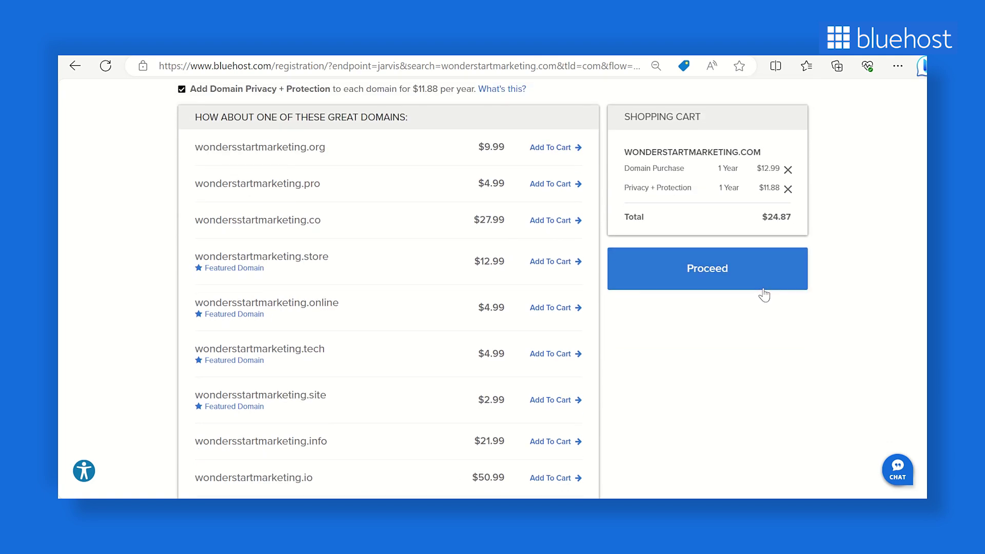
left_click(726, 278)
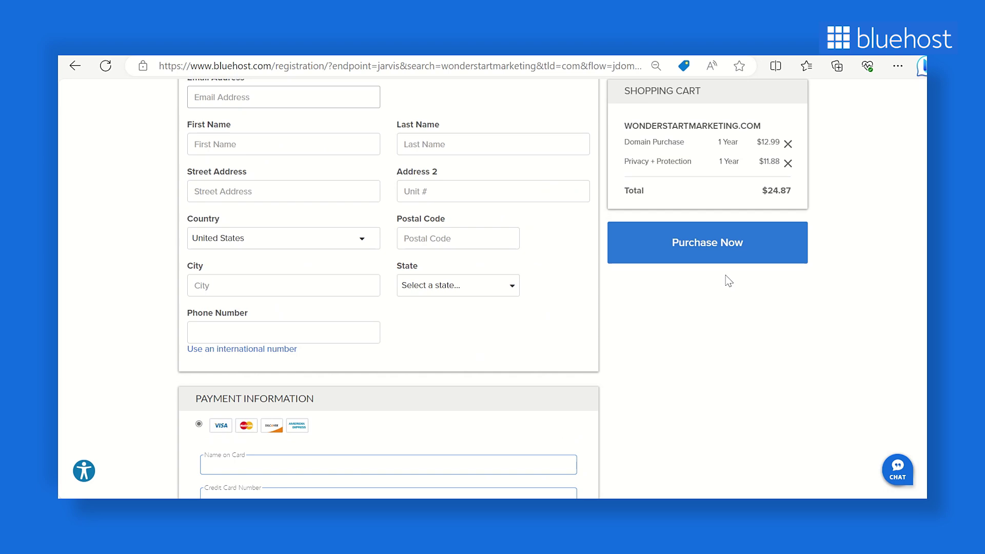
scroll(725, 276, "up", 1)
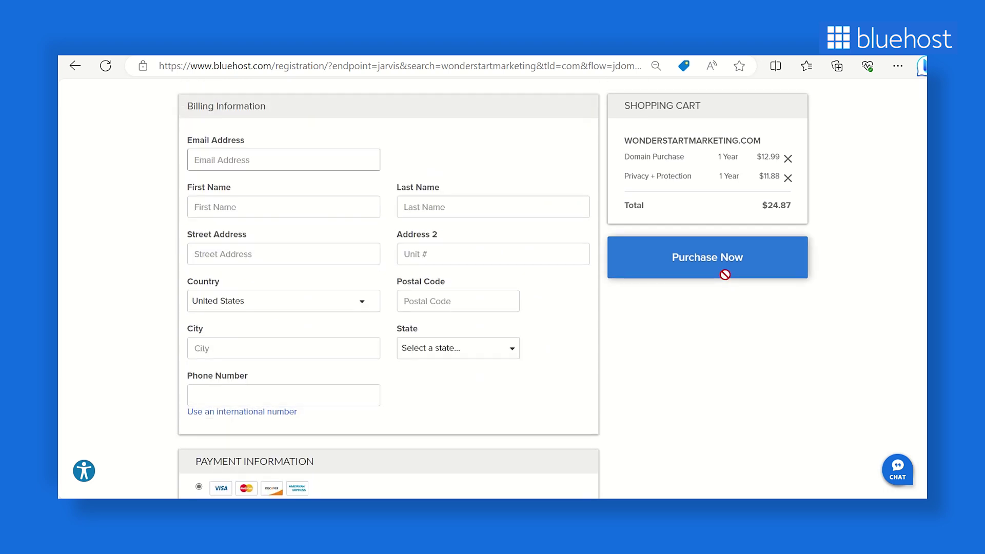
scroll(726, 275, "down", 1)
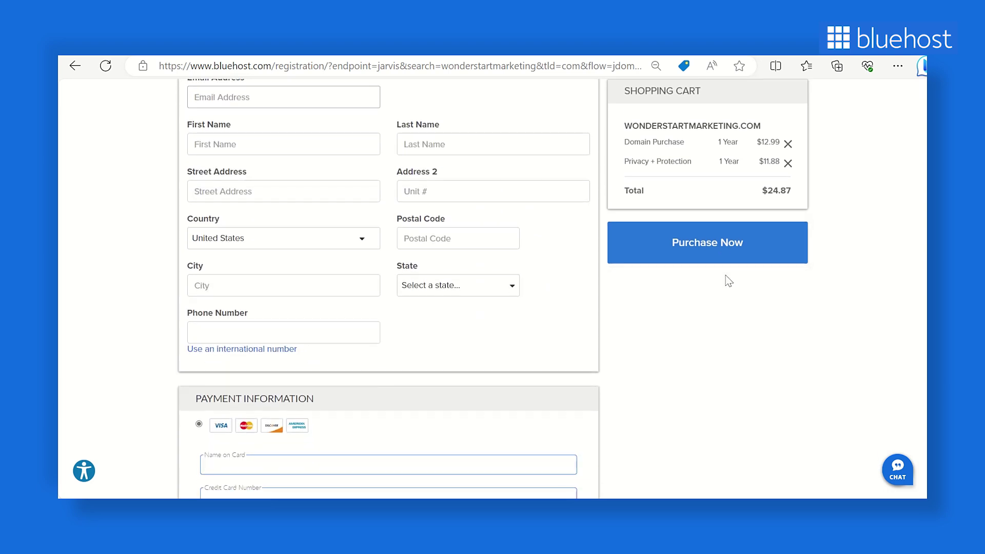
scroll(726, 275, "down", 1)
scroll(726, 275, "down", 1)
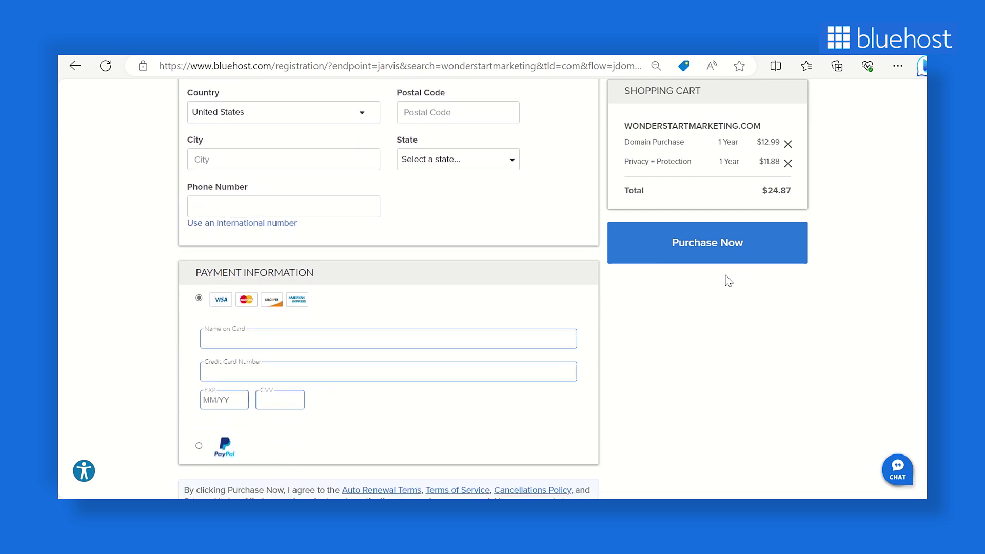
scroll(725, 275, "down", 2)
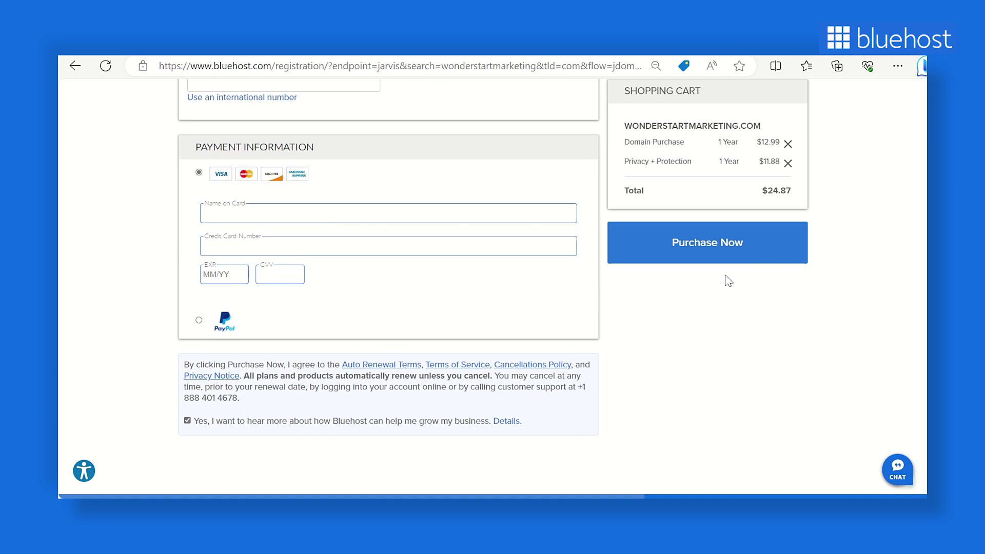
scroll(726, 275, "down", 1)
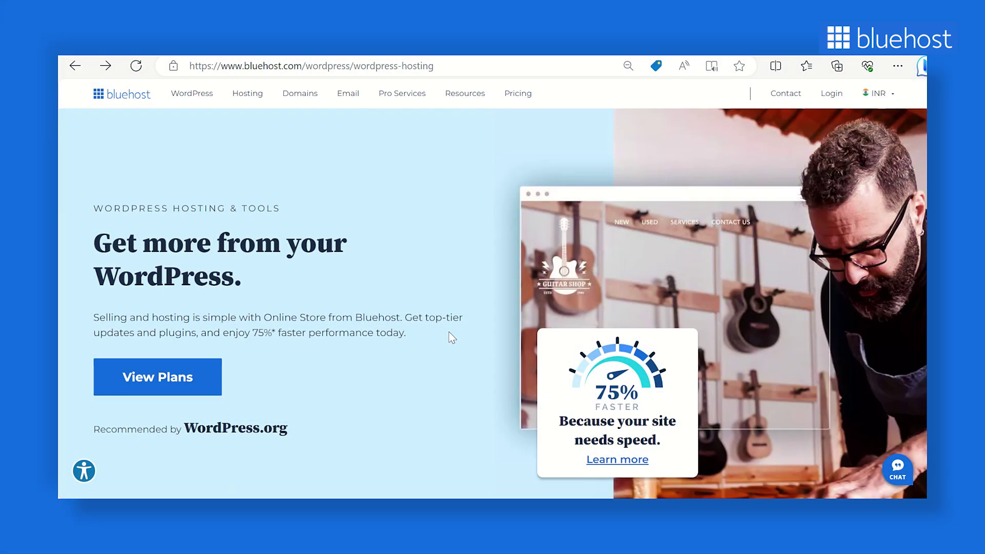
scroll(452, 337, "down", 10)
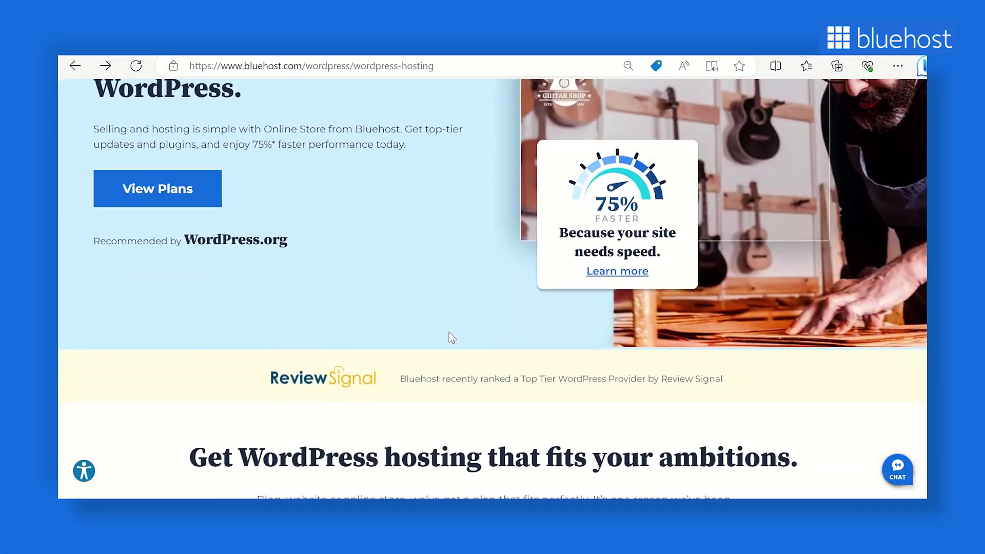
scroll(451, 337, "down", 3)
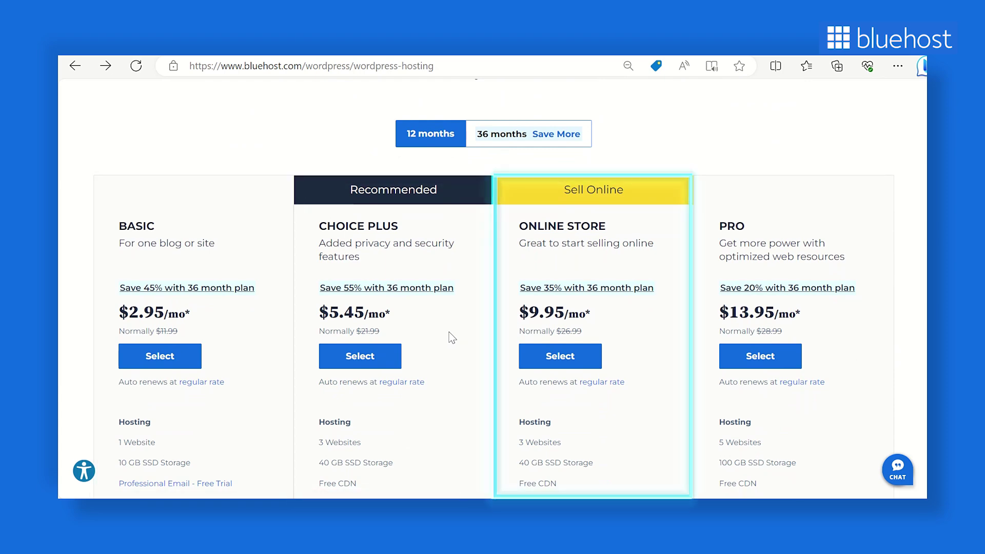
scroll(451, 337, "down", 1)
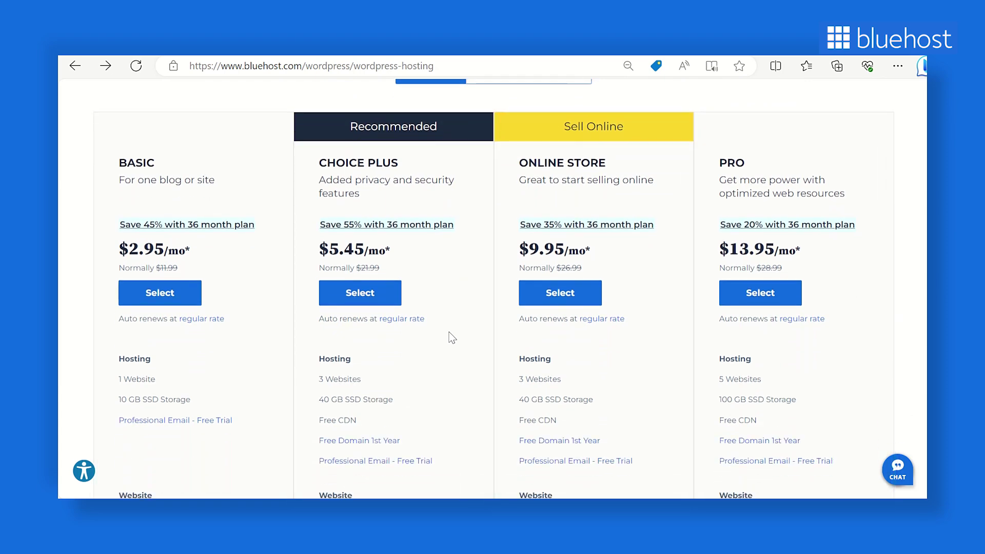
scroll(452, 337, "down", 2)
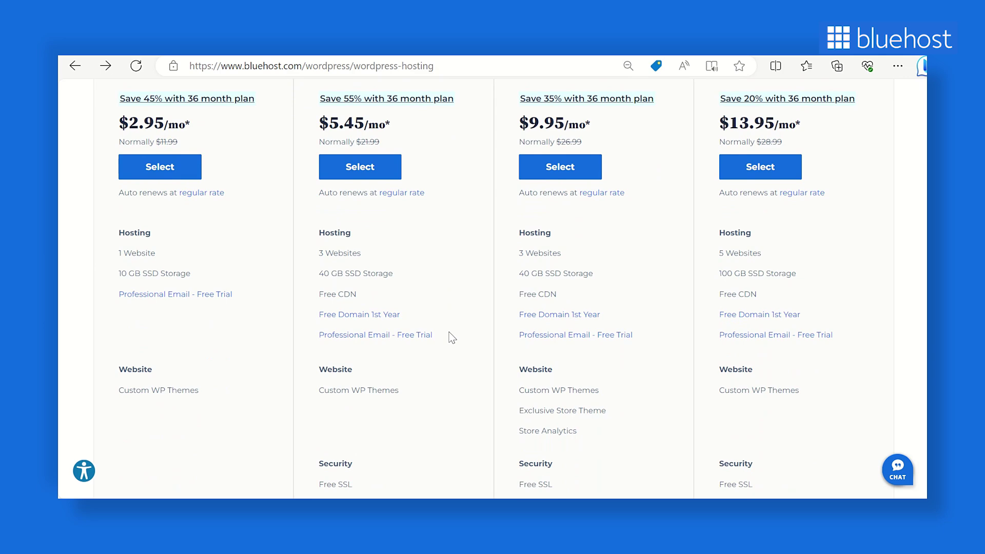
scroll(452, 337, "down", 2)
scroll(447, 336, "up", 4)
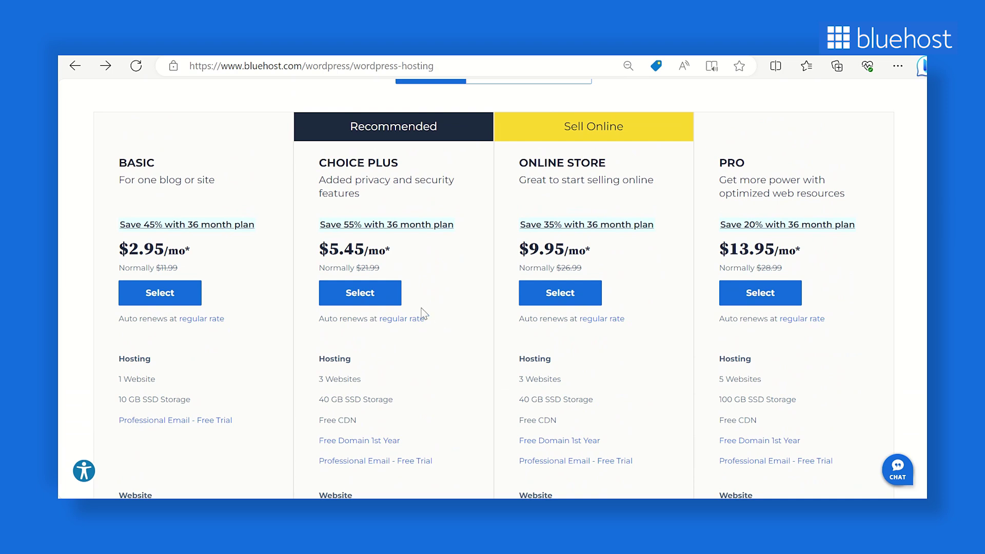
Choose the Choice Plus plan and accept the $9.95/mo online store offer.
left_click(361, 296)
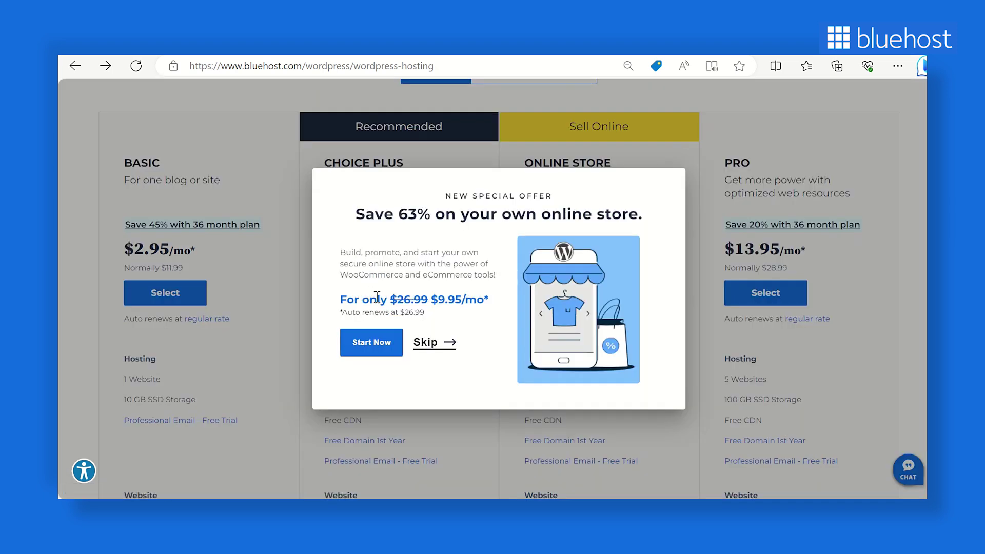
left_click(381, 344)
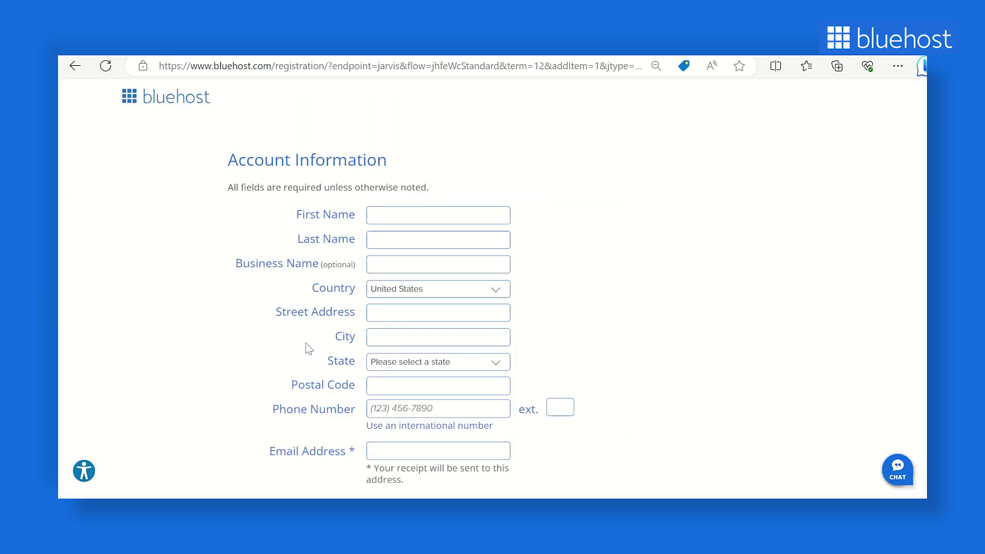
scroll(307, 347, "down", 6)
scroll(307, 347, "down", 10)
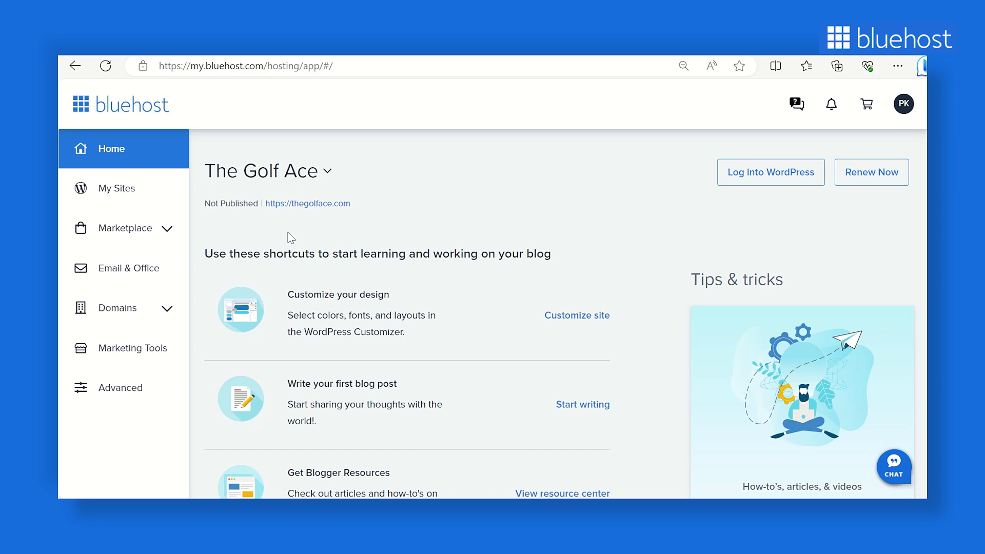
Go to My Sites and manage The Golf Ace site to start store onboarding.
scroll(291, 237, "down", 4)
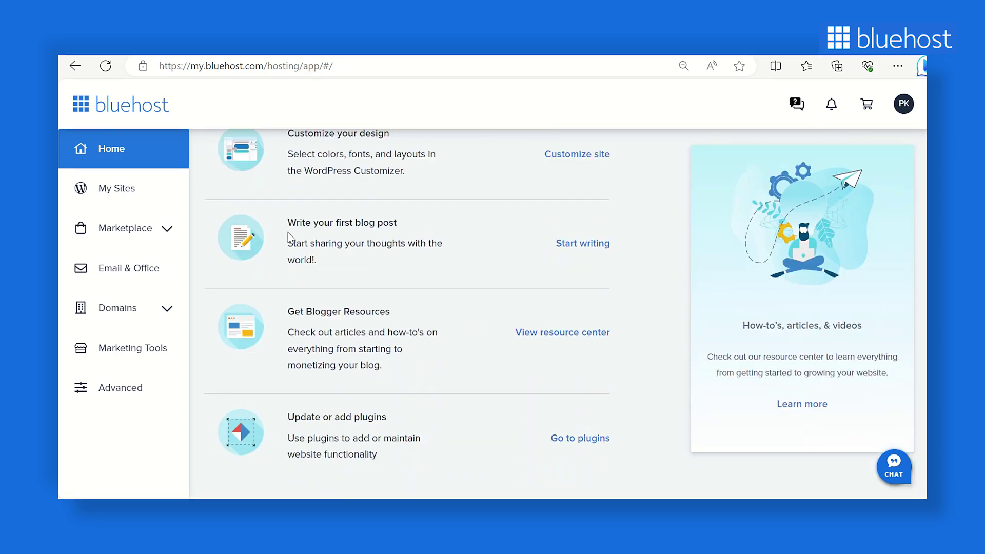
scroll(291, 238, "up", 4)
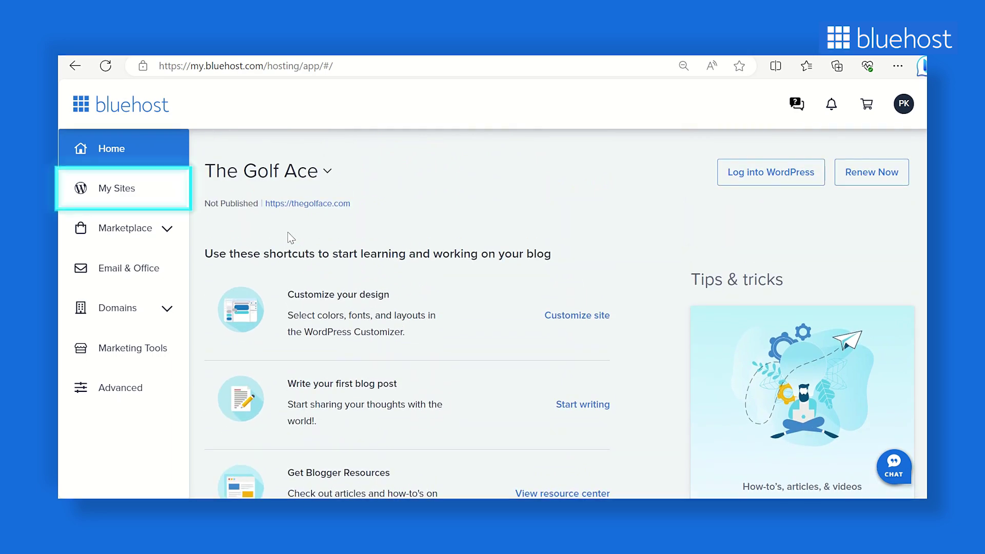
left_click(124, 190)
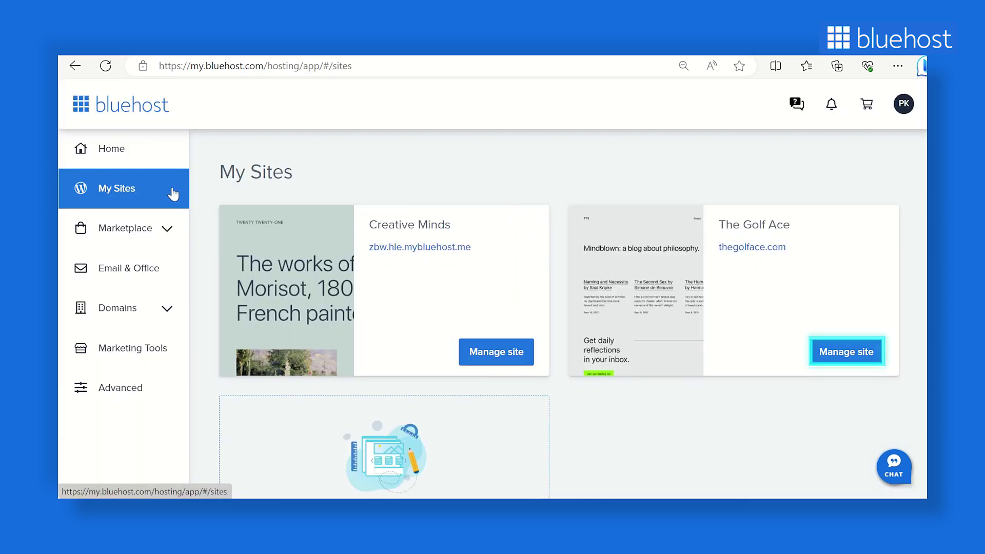
left_click(836, 354)
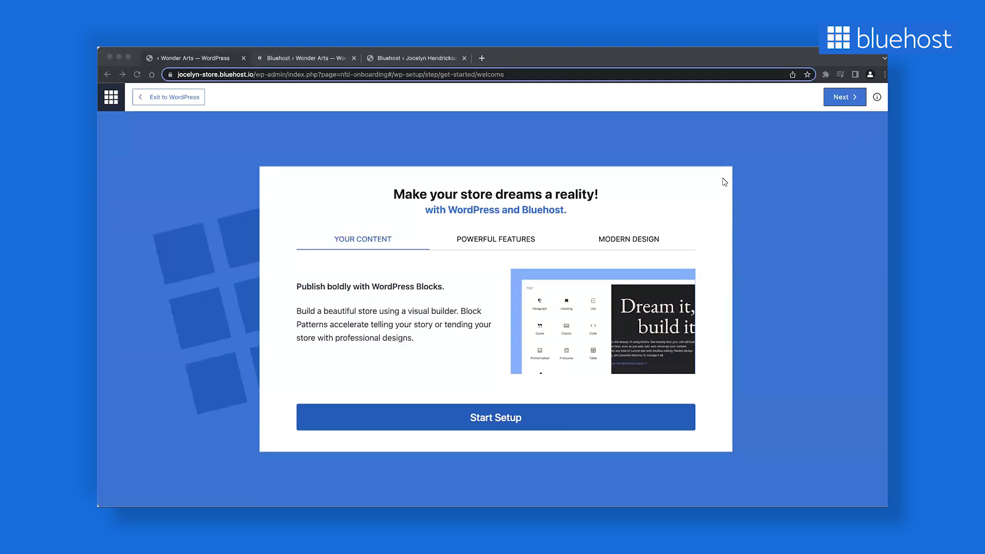
Answer 'Used it some' for WordPress experience and 'Arts & Crafts' for store type.
left_click(631, 238)
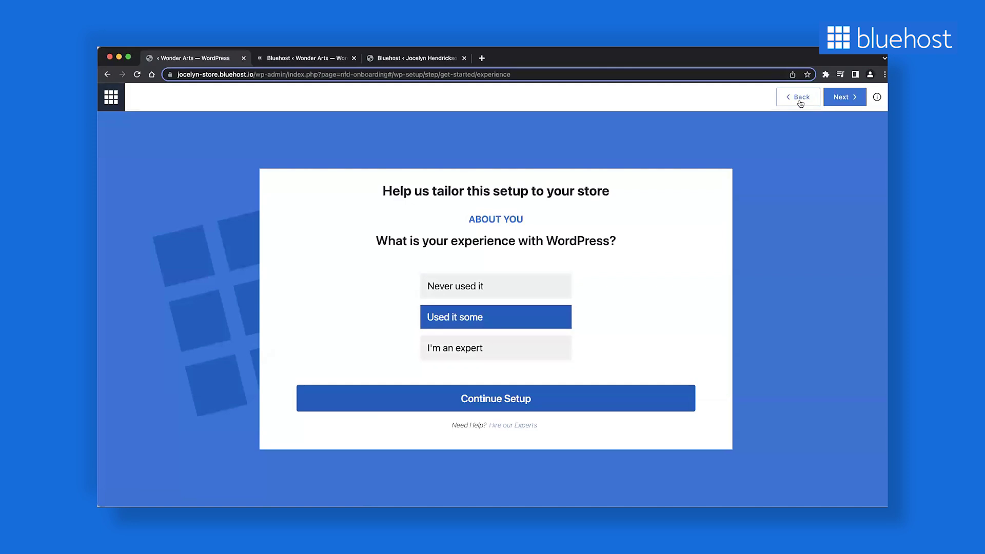
left_click(833, 99)
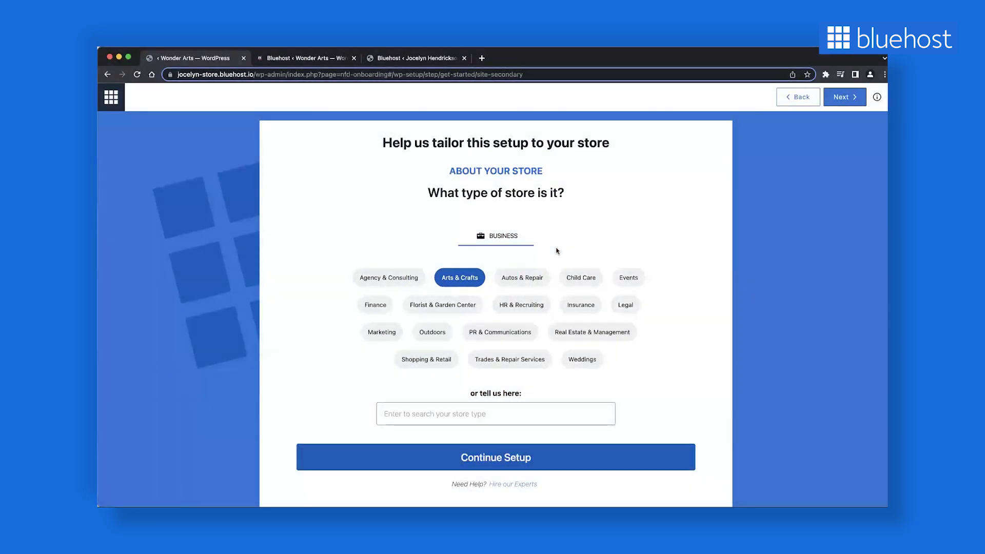
left_click(834, 104)
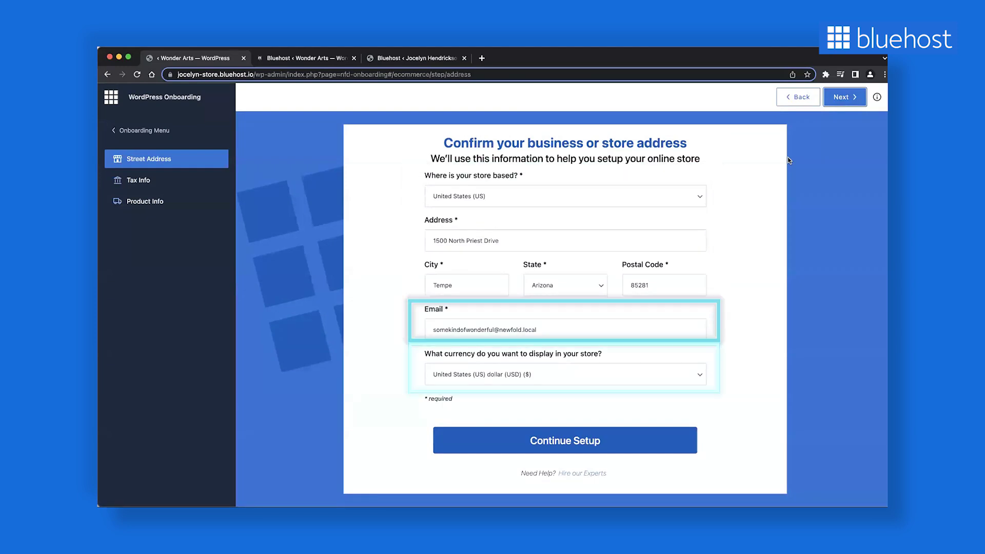
Choose no sales tax and physical, downloadable and booking products, 11–100 items.
left_click(877, 100)
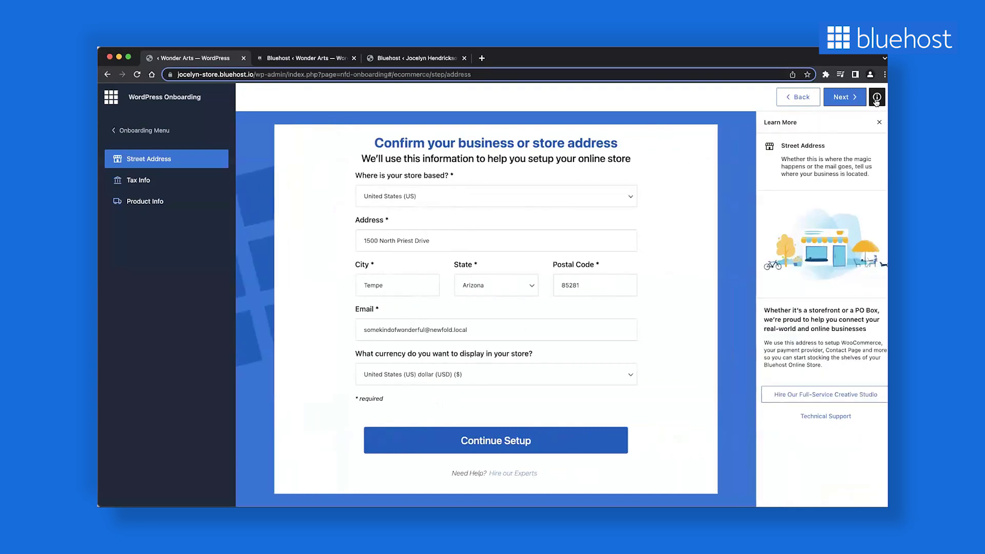
left_click(845, 102)
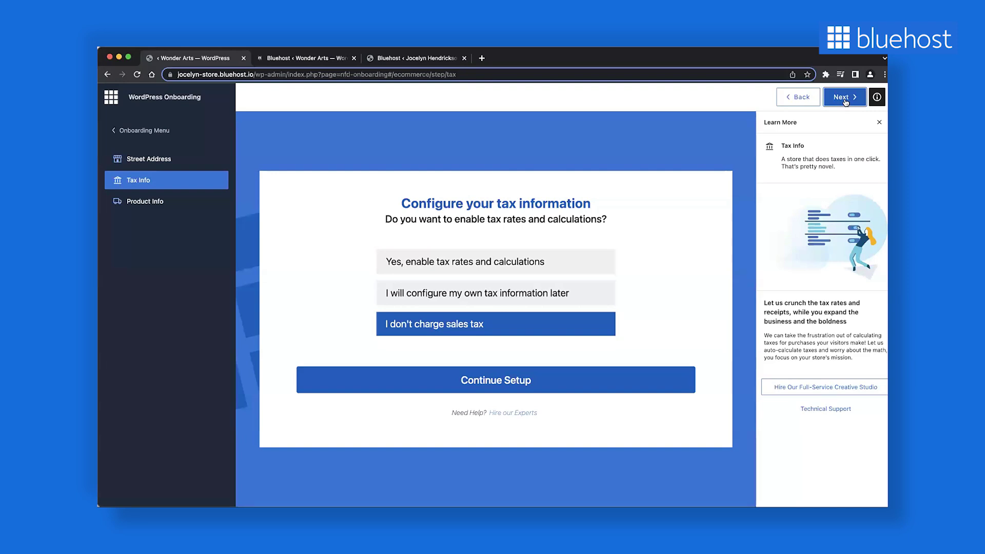
left_click(845, 102)
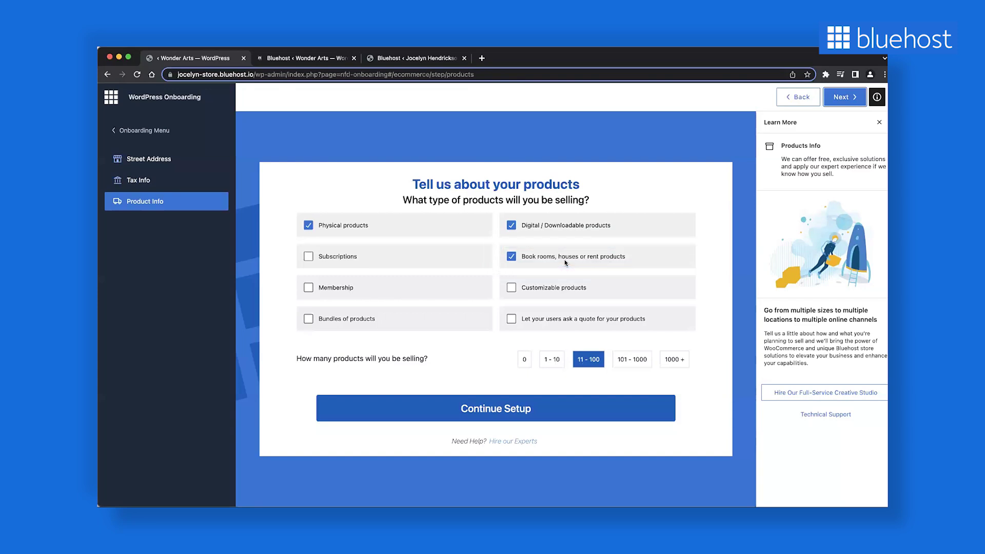
left_click(842, 98)
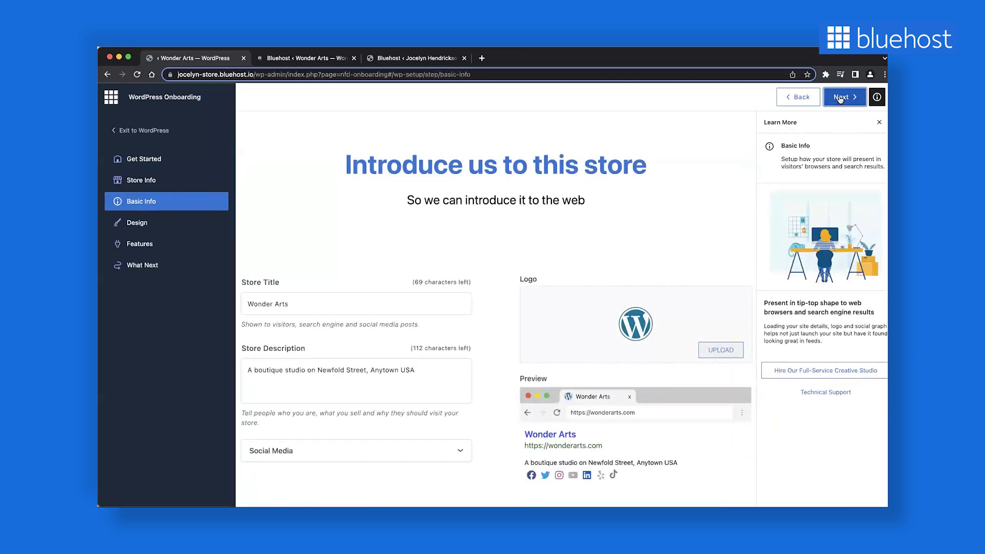
Close the help panel, then delete and restore the Instagram URL in Basic Info.
left_click(879, 123)
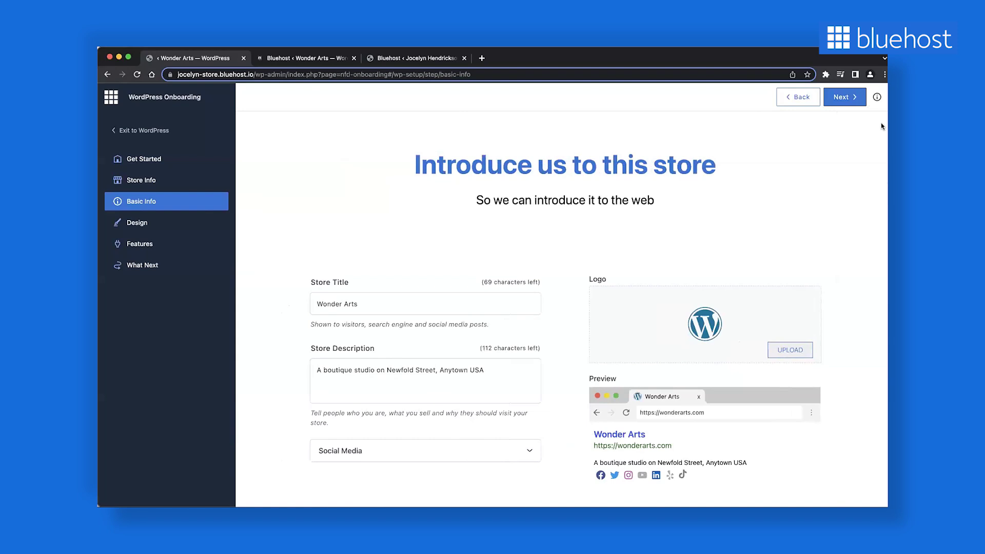
scroll(793, 171, "down", 1)
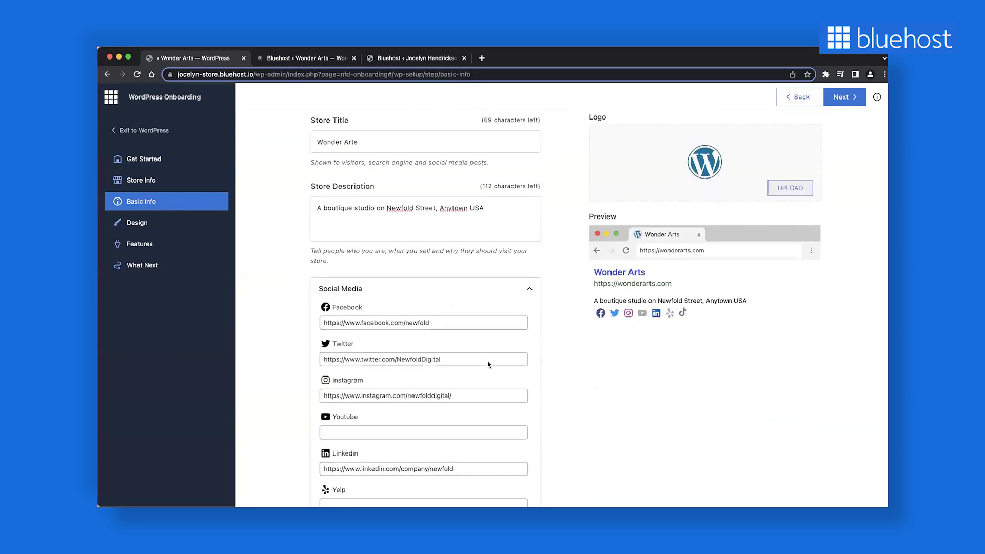
triple_click(465, 403)
key("BackSpace")
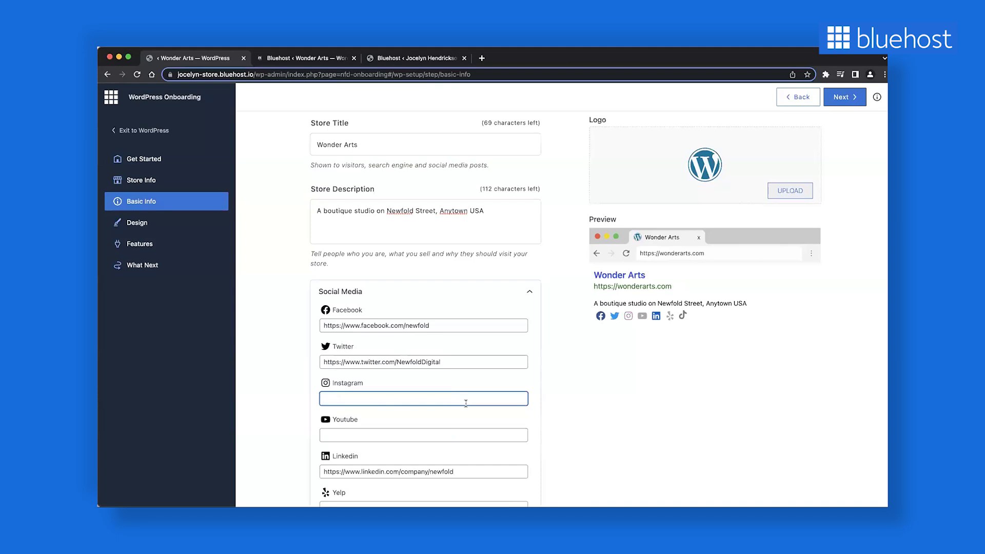
key("ctrl+z")
left_click(625, 355)
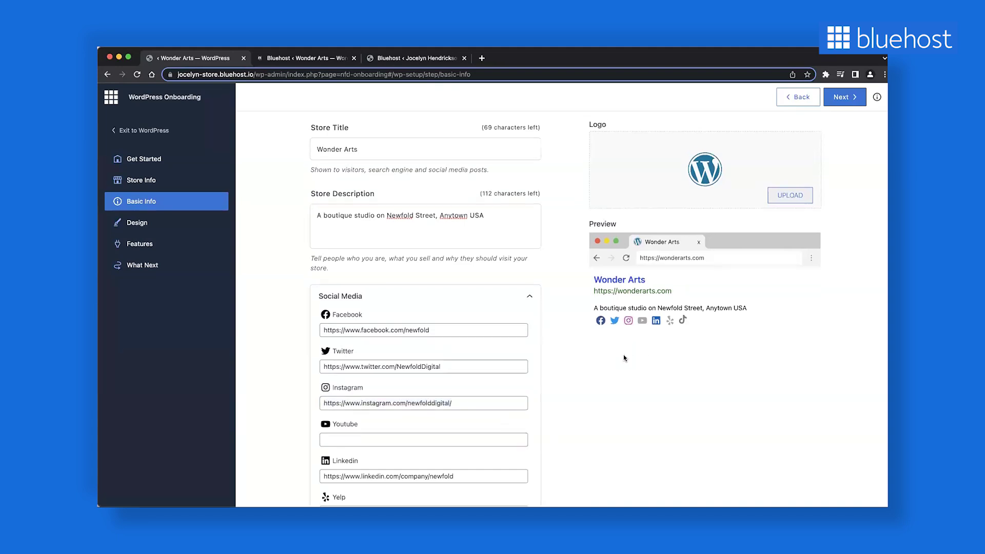
Drag the Wonder Arts image onto Logo Upload and continue to theme styles.
scroll(624, 356, "down", 1)
scroll(624, 357, "down", 2)
scroll(624, 358, "up", 5)
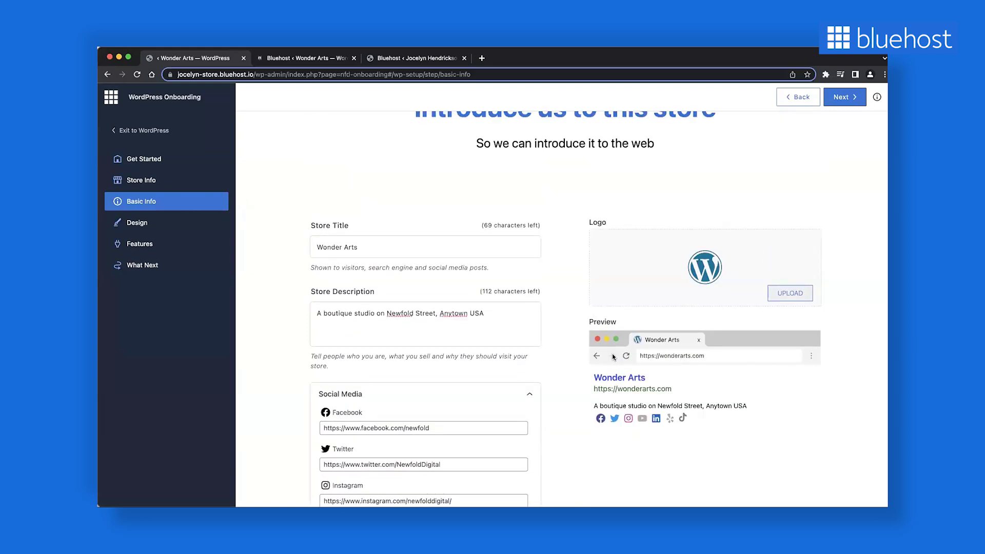
left_click_drag(262, 178, 674, 258)
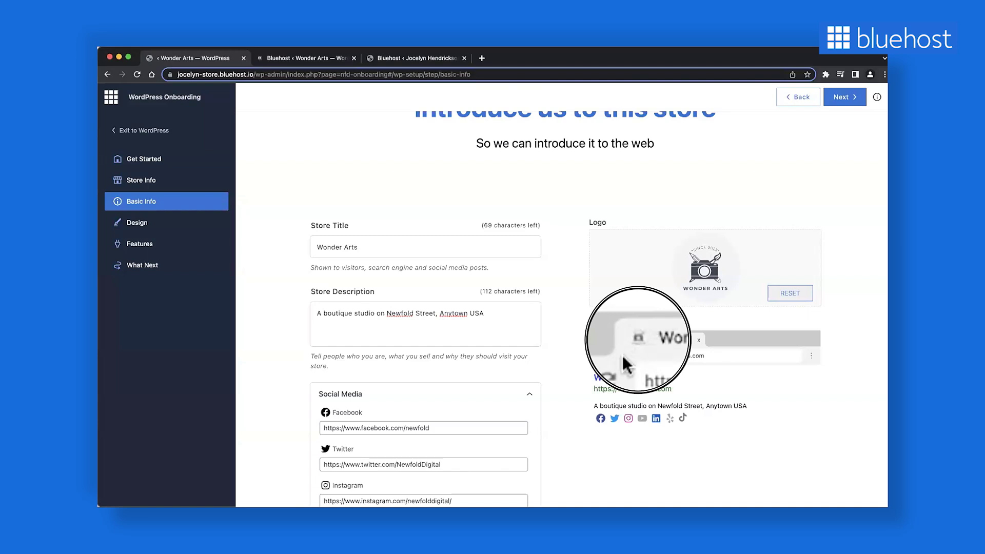
left_click(853, 97)
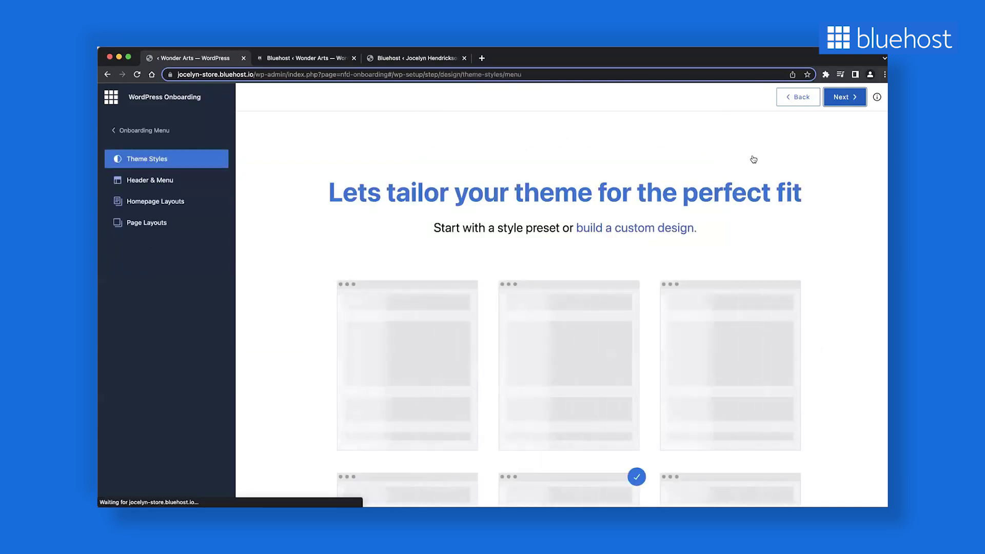
Browse the Theme Styles grid and preview the chosen dark-header style.
scroll(752, 156, "down", 2)
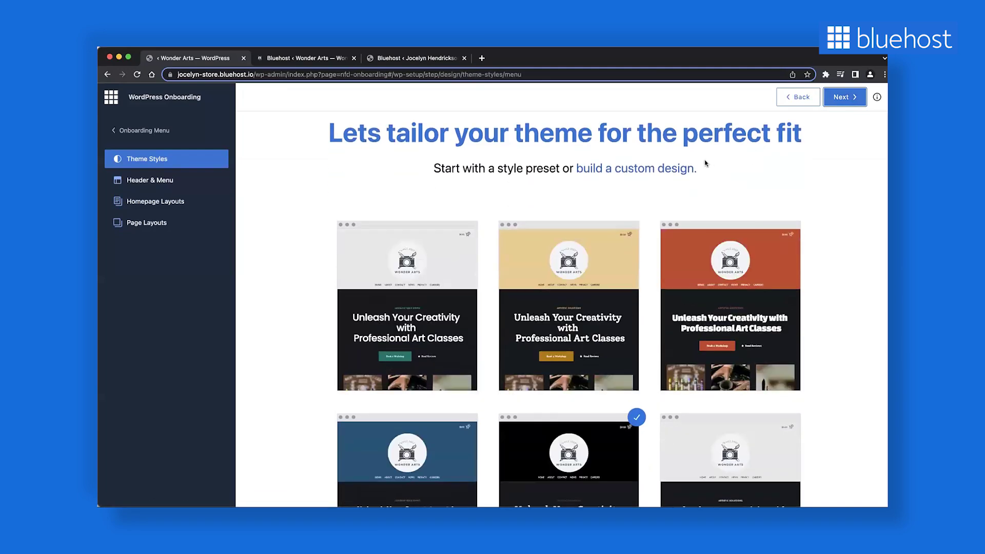
scroll(610, 173, "down", 2)
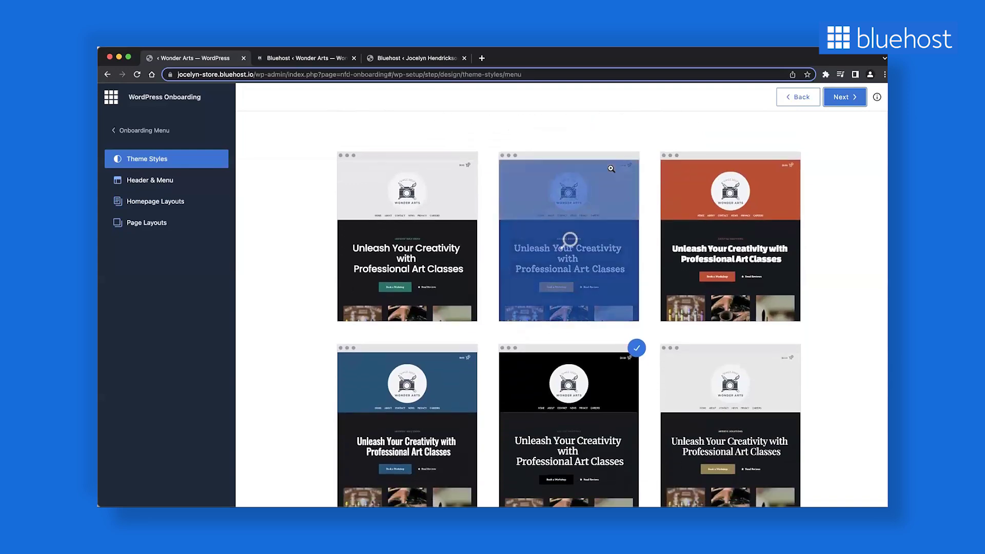
scroll(479, 213, "down", 1)
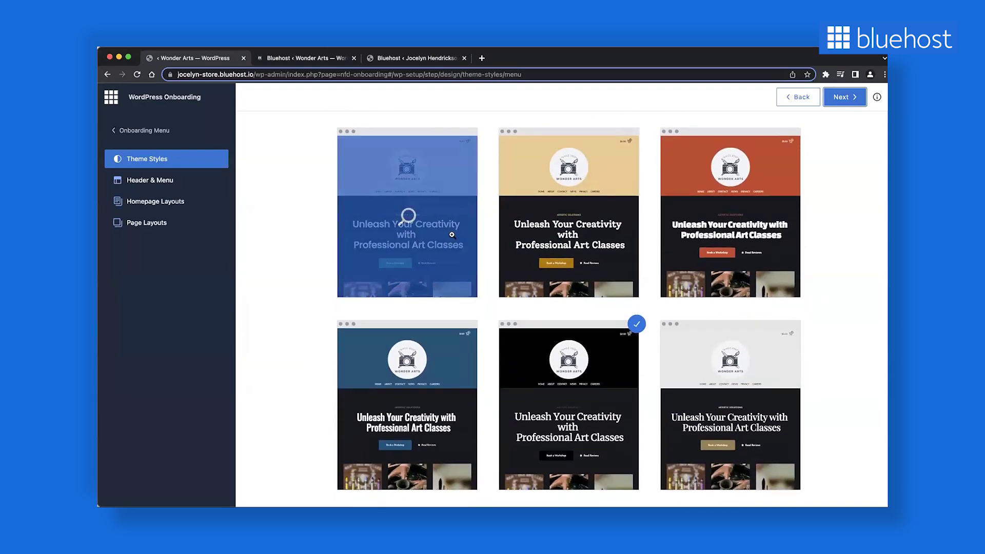
scroll(452, 234, "down", 2)
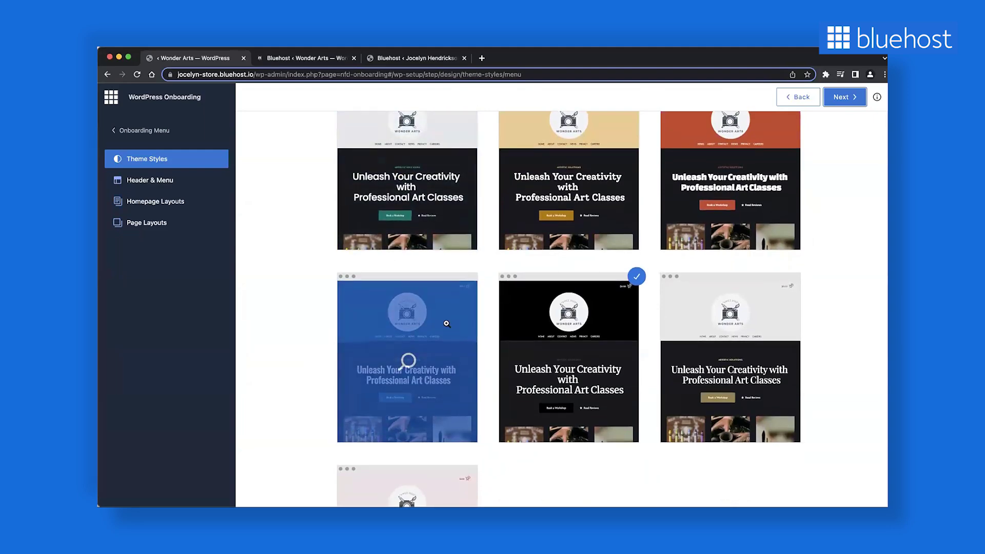
scroll(446, 323, "down", 5)
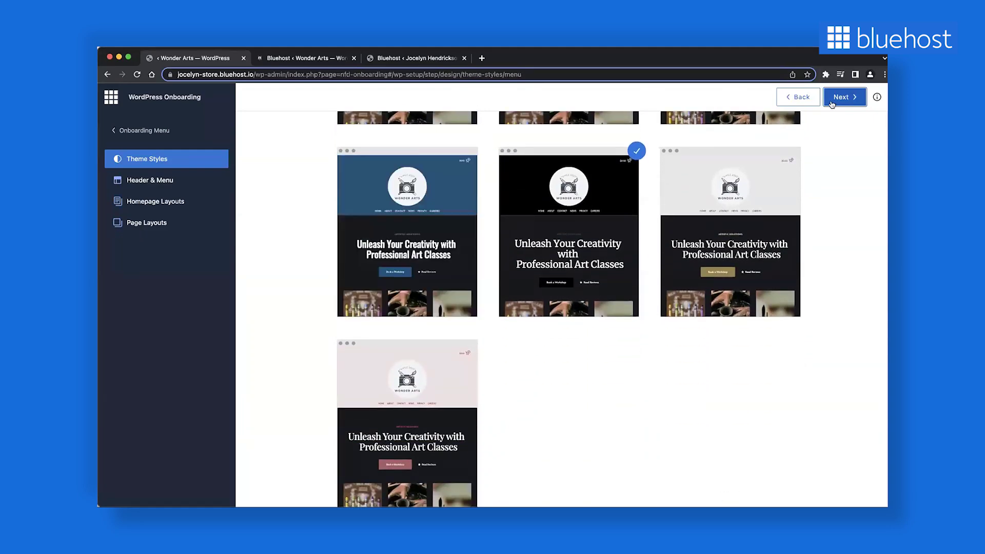
left_click(831, 103)
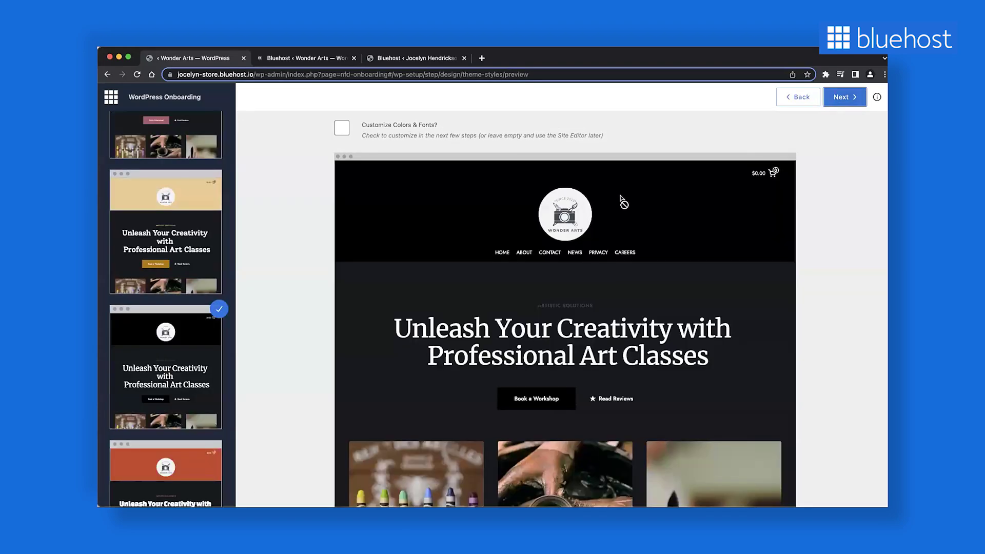
Scroll through the full Wonder Arts homepage preview of that style.
scroll(620, 200, "down", 5)
scroll(617, 197, "down", 7)
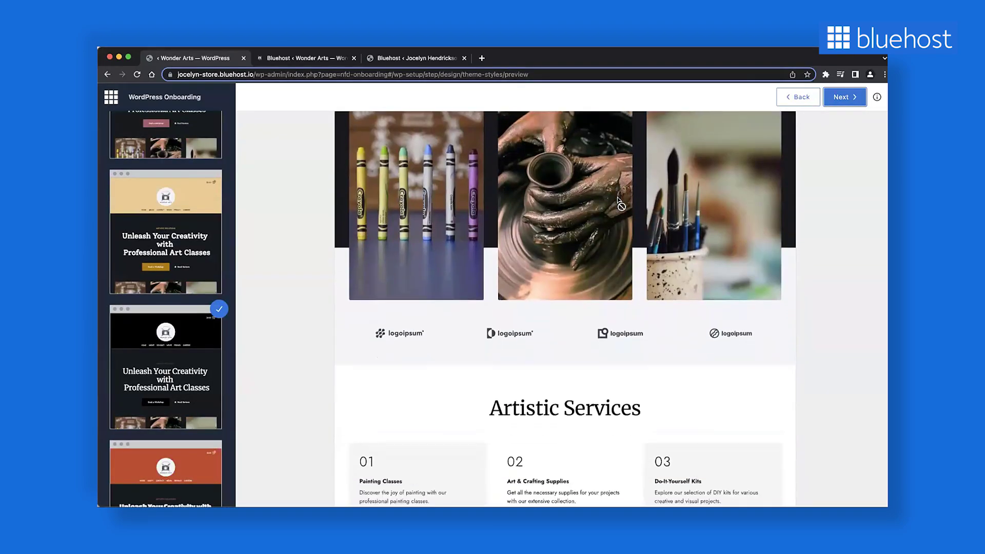
scroll(617, 197, "down", 4)
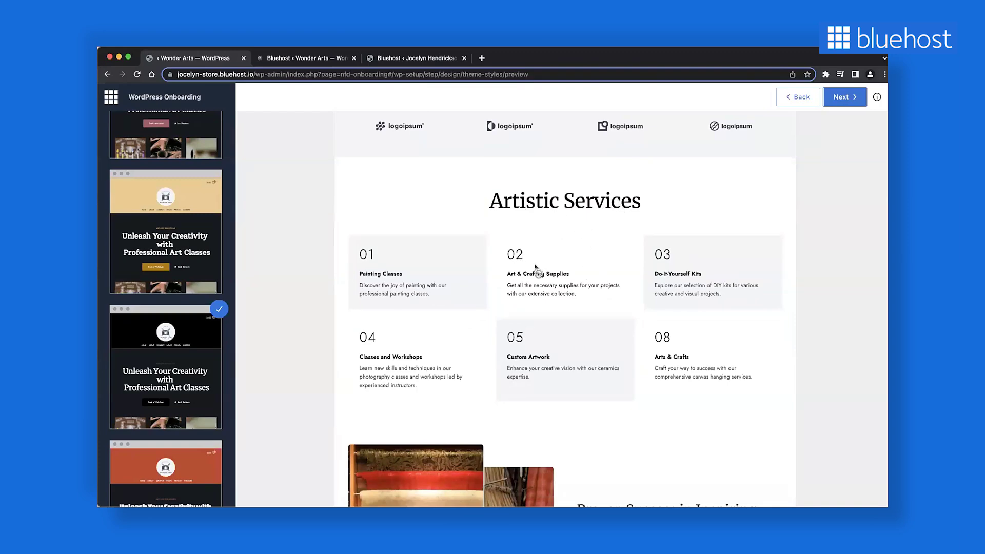
scroll(475, 255, "down", 1)
scroll(475, 255, "down", 7)
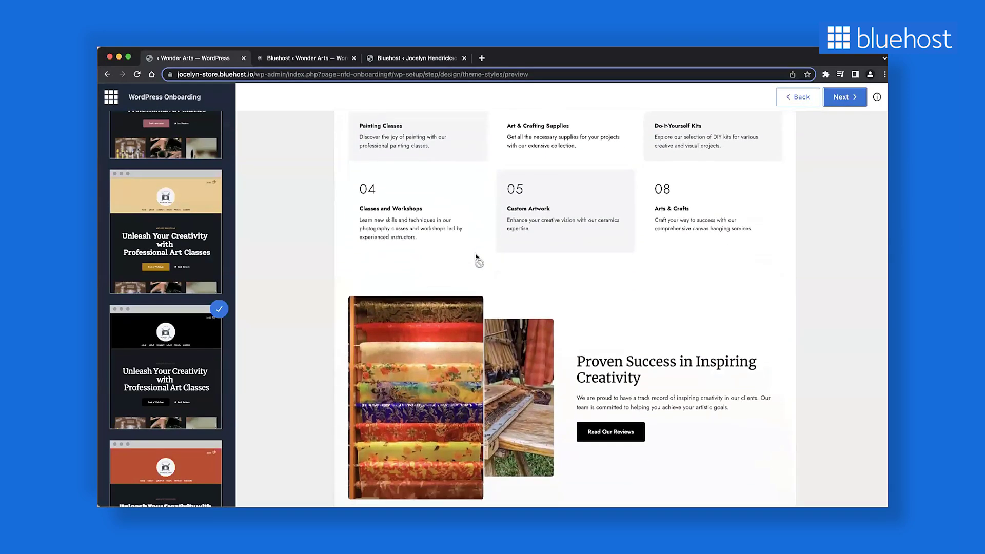
scroll(636, 333, "up", 15)
scroll(636, 333, "up", 8)
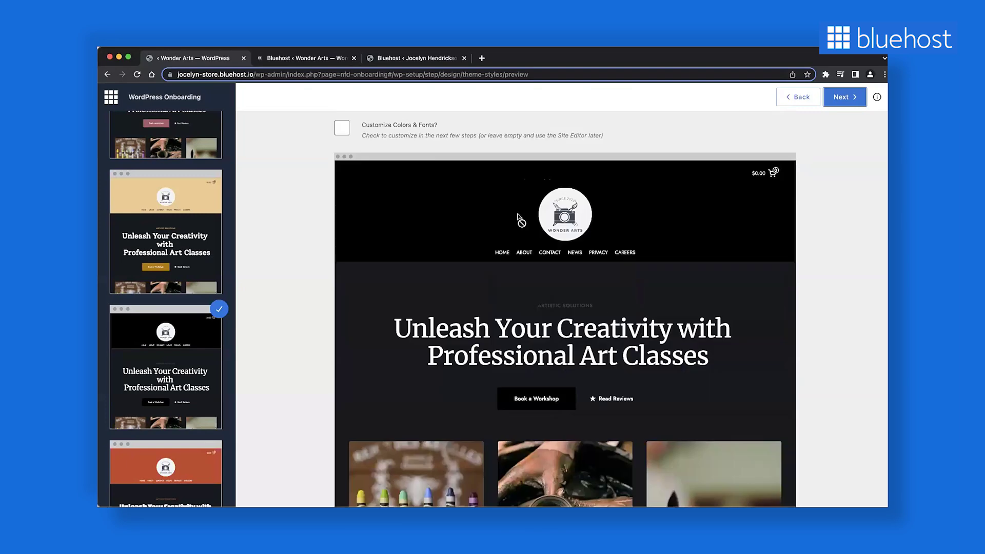
Enable custom colours and fonts and pick the Retro colour palette.
left_click(342, 129)
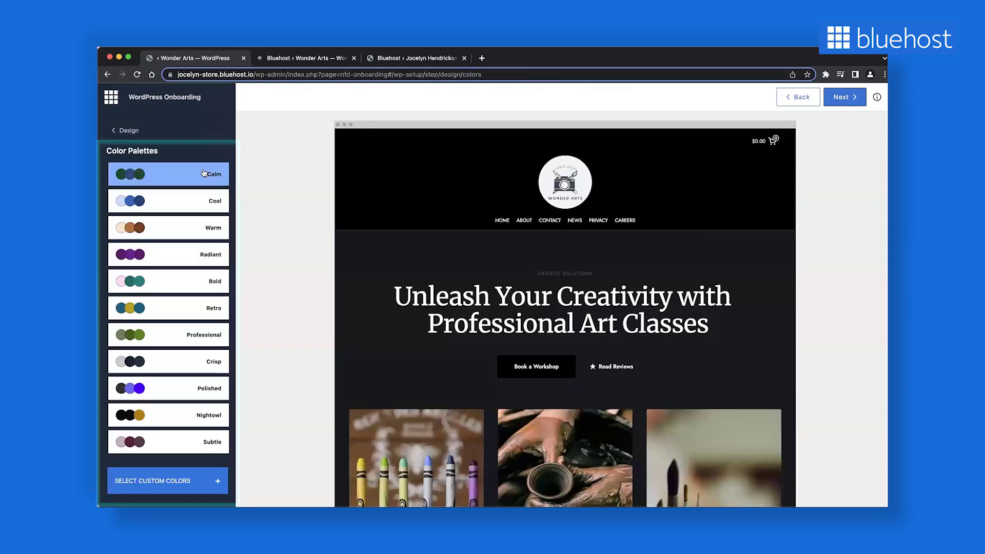
left_click(203, 200)
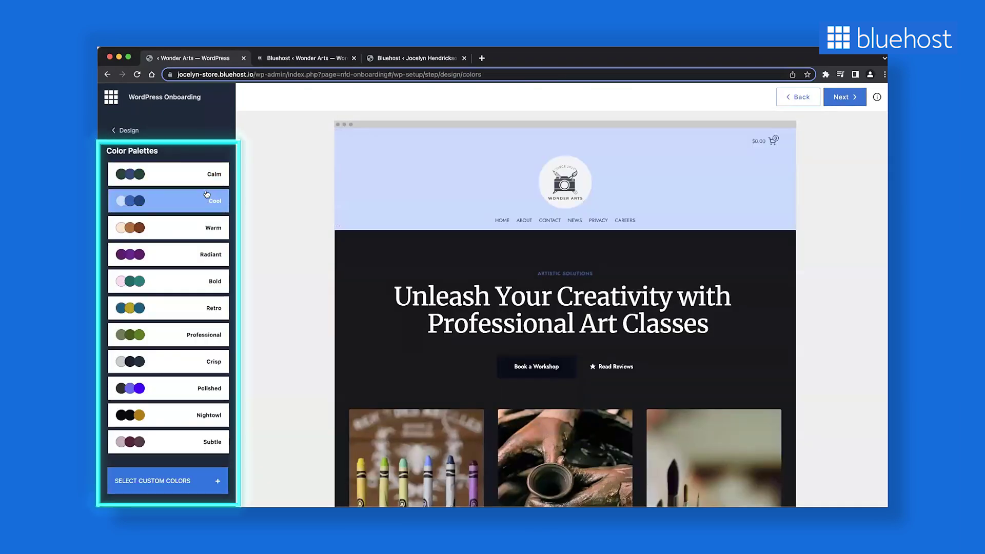
left_click(197, 228)
left_click(191, 254)
left_click(188, 277)
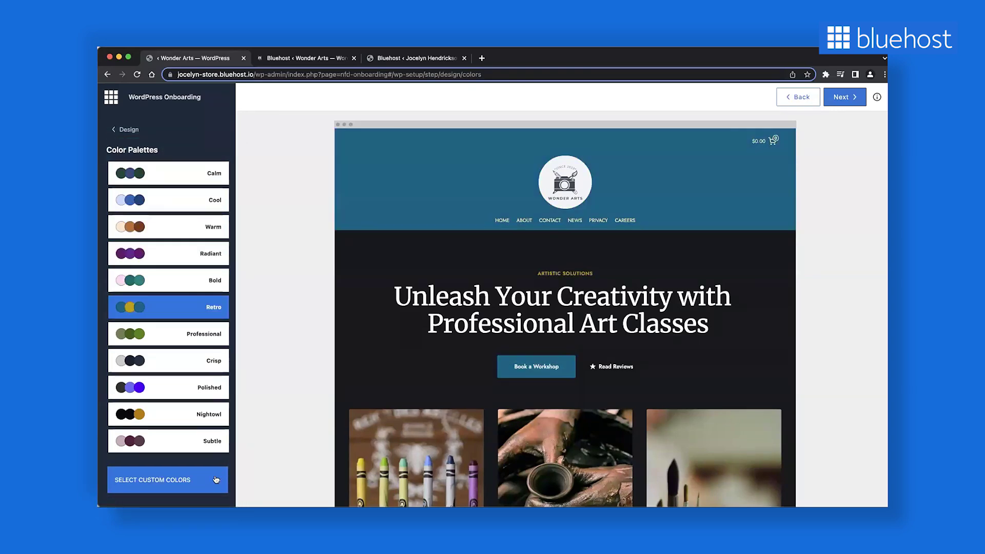
left_click(200, 480)
left_click(832, 102)
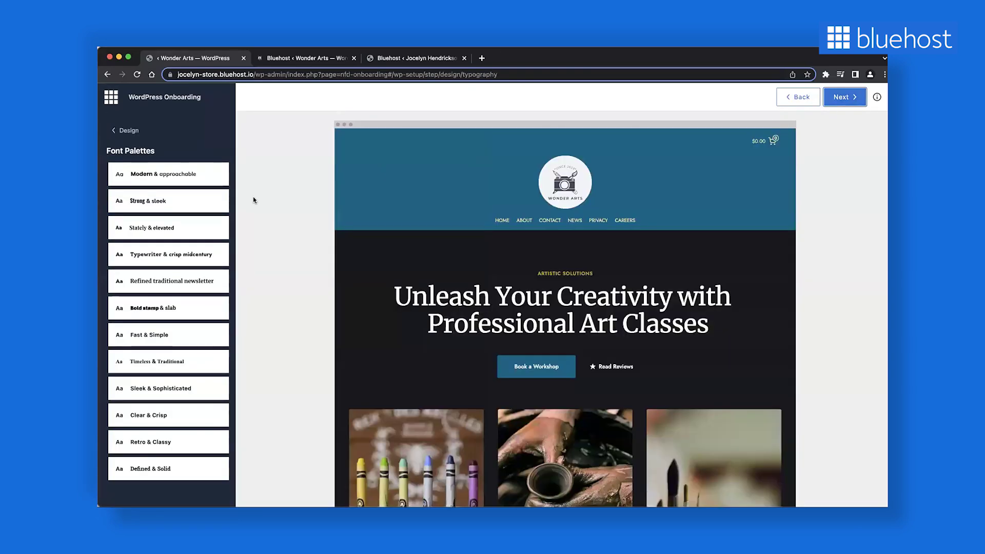
Pick the Bold stamp & slab font palette.
left_click(200, 201)
left_click(193, 255)
left_click(193, 307)
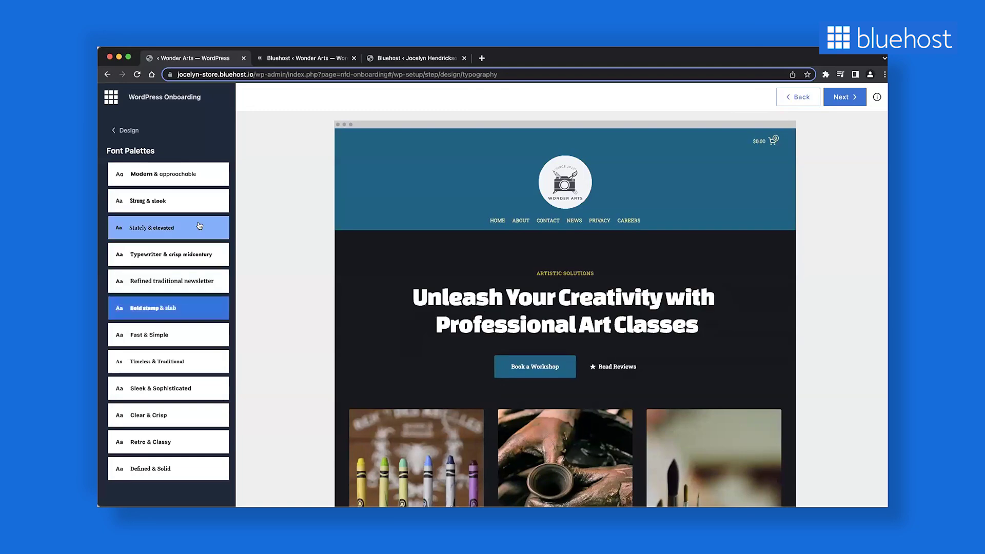
left_click(845, 97)
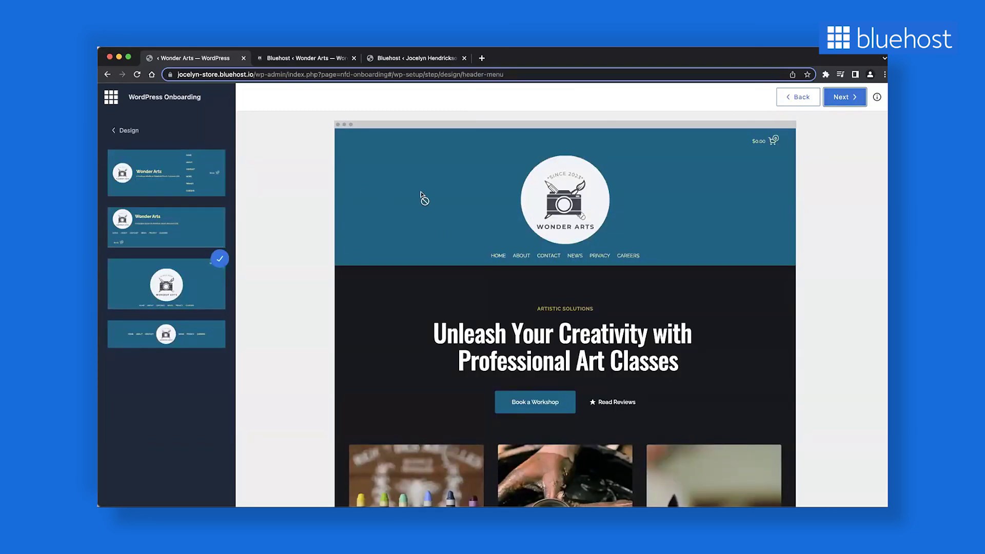
Use the header with logo, title and menu in one row.
left_click(197, 335)
left_click(201, 231)
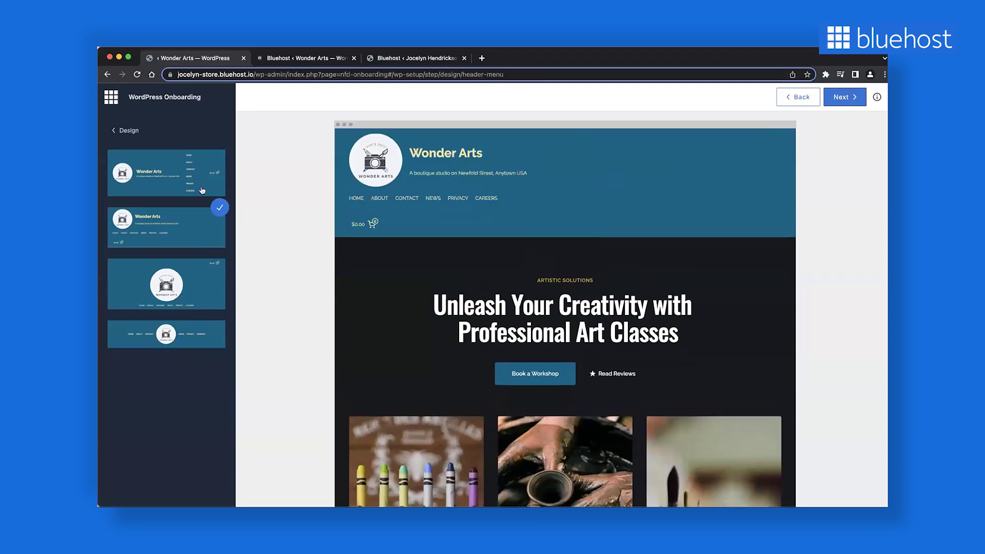
left_click(202, 190)
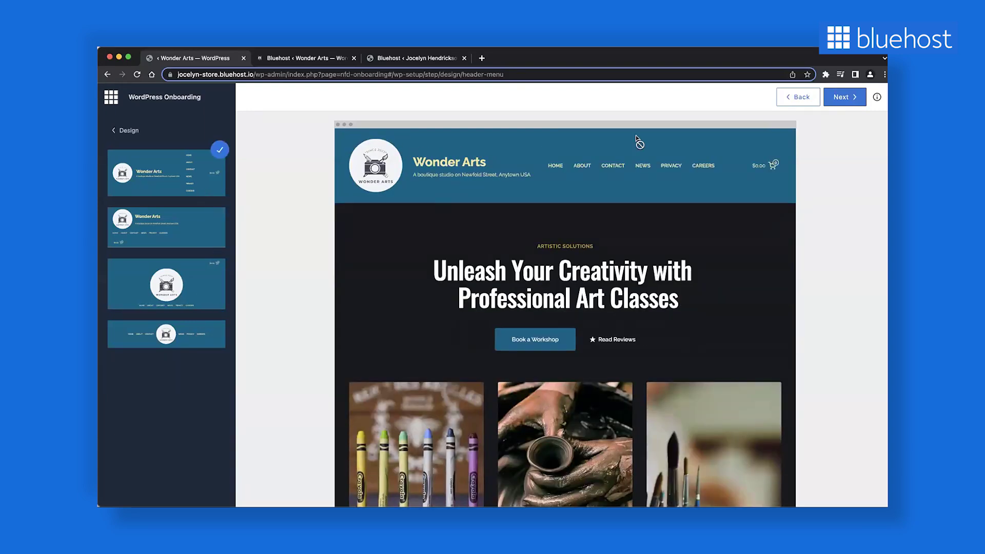
left_click(844, 97)
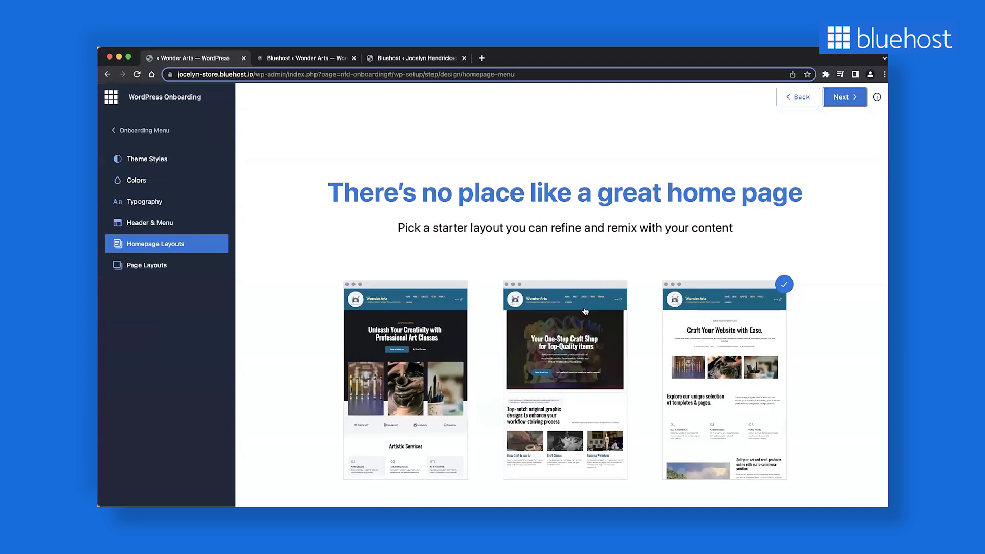
Choose the first homepage layout.
left_click(440, 337)
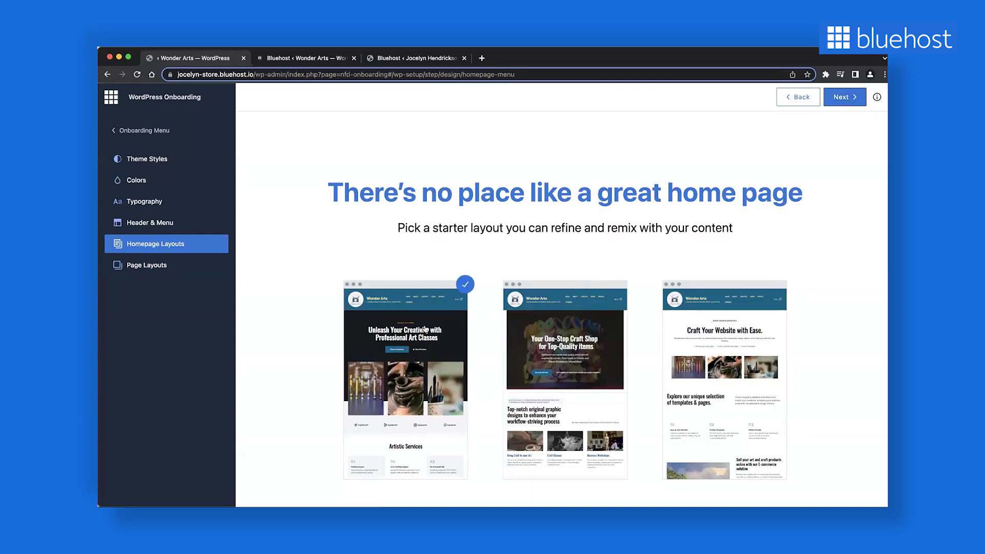
scroll(426, 330, "down", 6)
scroll(518, 336, "down", 3)
scroll(518, 336, "down", 3)
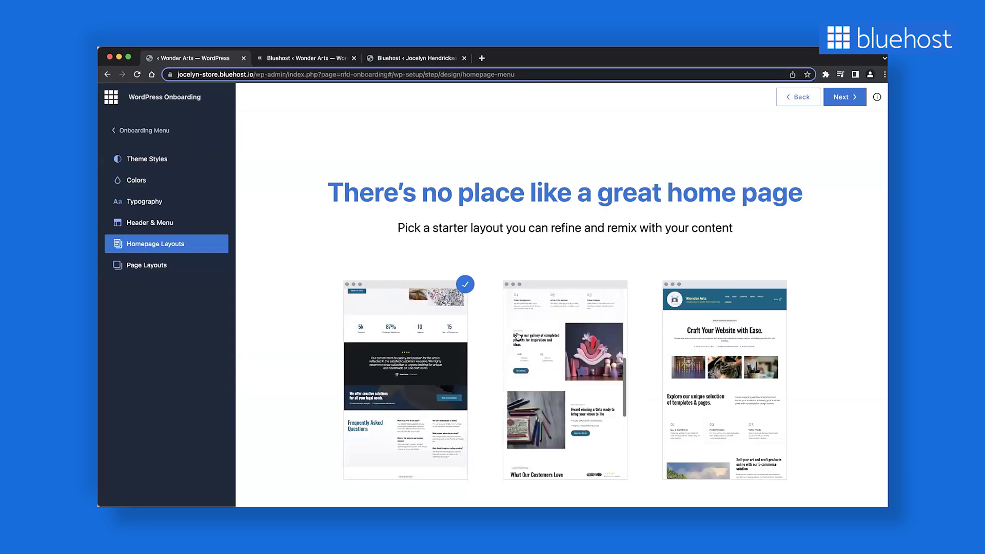
left_click(845, 97)
Keep the About, Testimonials, Contact and Blog page templates.
scroll(693, 179, "down", 4)
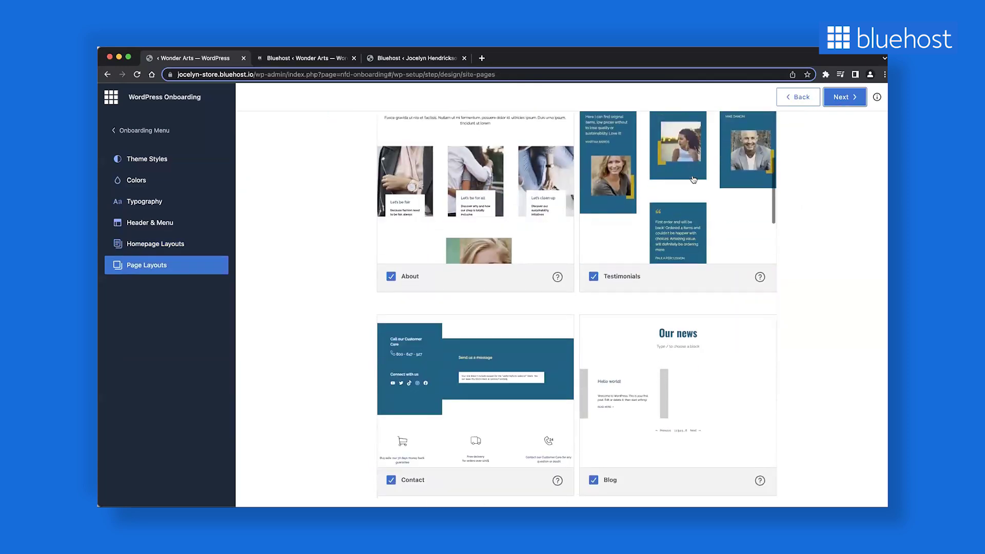
scroll(529, 198, "up", 3)
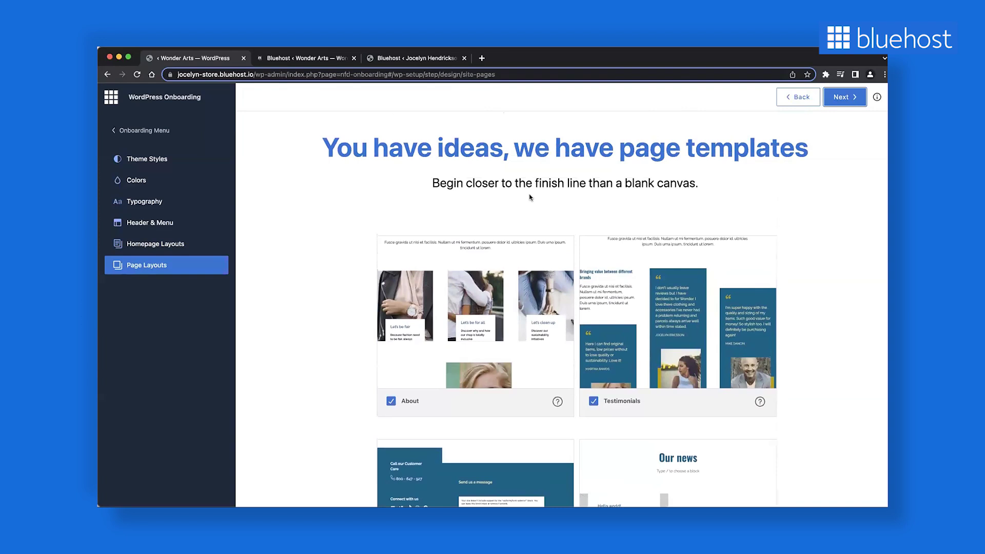
scroll(535, 197, "down", 5)
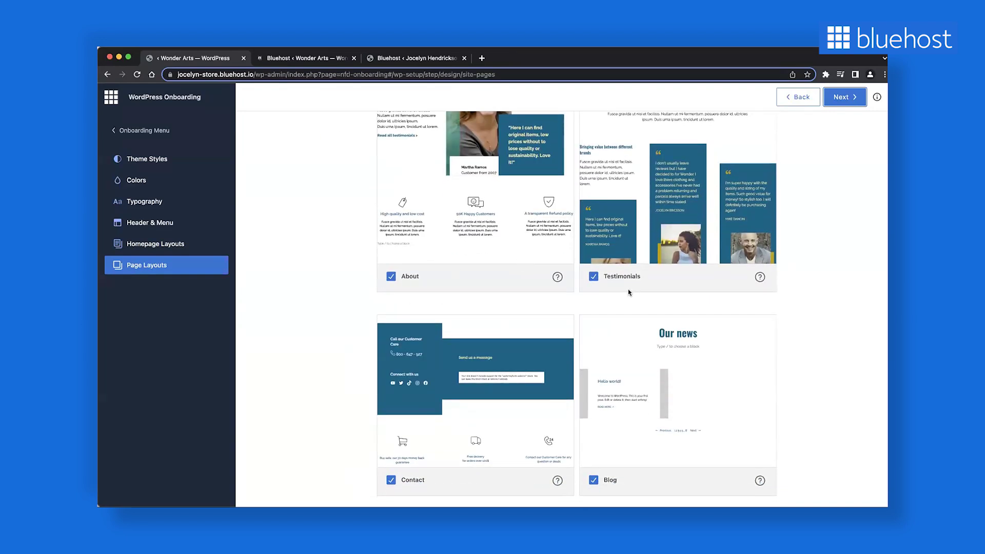
left_click(844, 97)
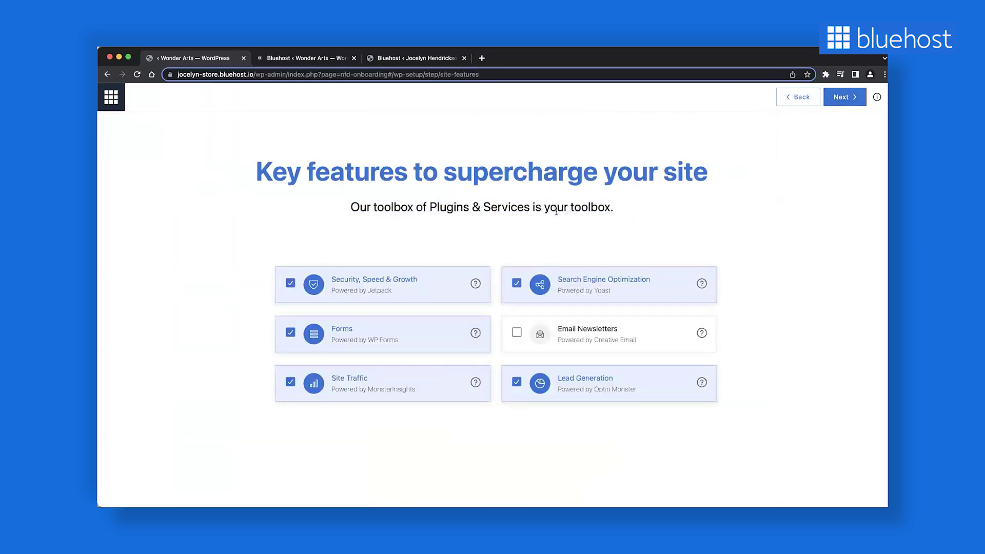
Turn off Forms, Site Traffic and Lead Generation, then build the store.
left_click(291, 333)
left_click(290, 381)
left_click(516, 382)
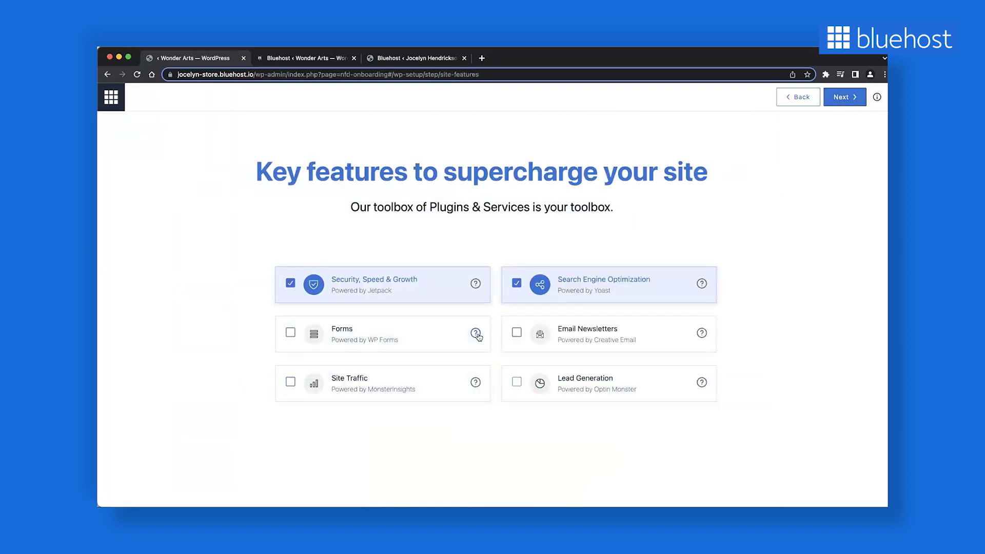
mouse_move(476, 335)
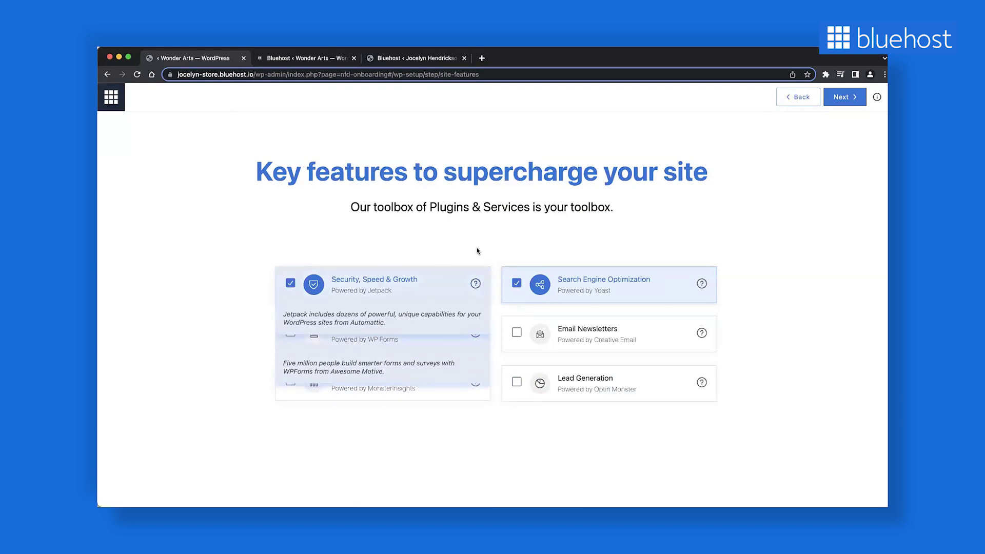
left_click(841, 98)
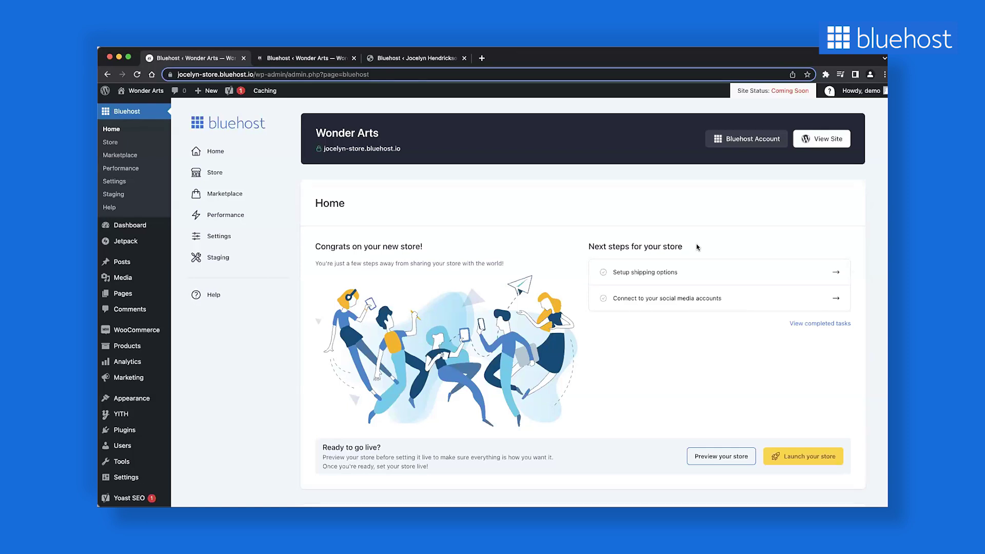
Review the completed setup tasks and Additional Features, then go to the Wonder Arts Store overview.
left_click(804, 324)
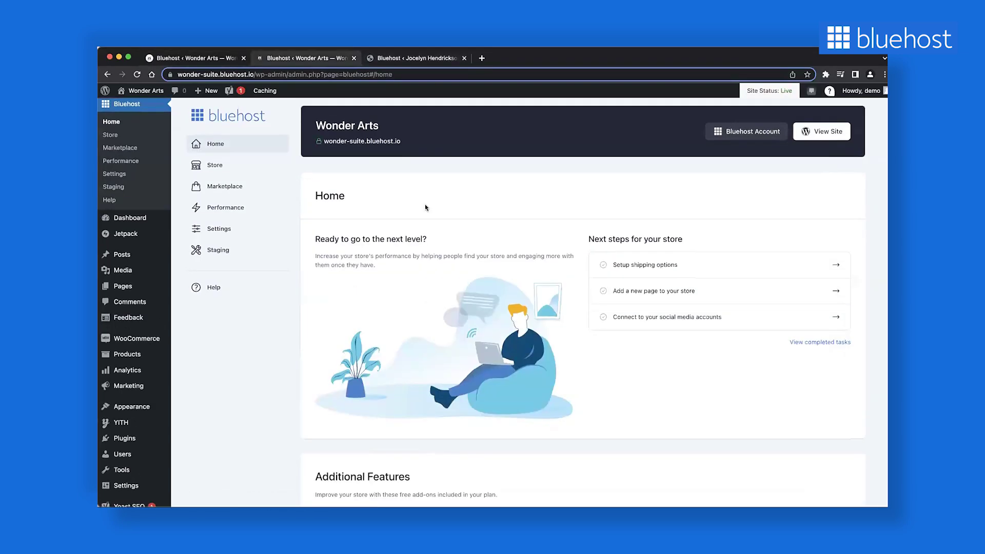
scroll(425, 205, "down", 7)
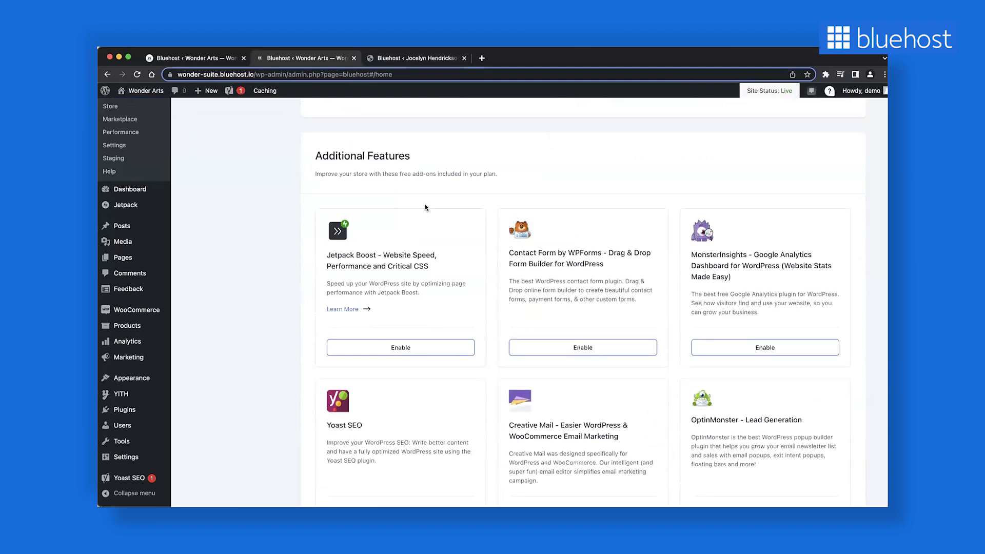
scroll(425, 207, "down", 1)
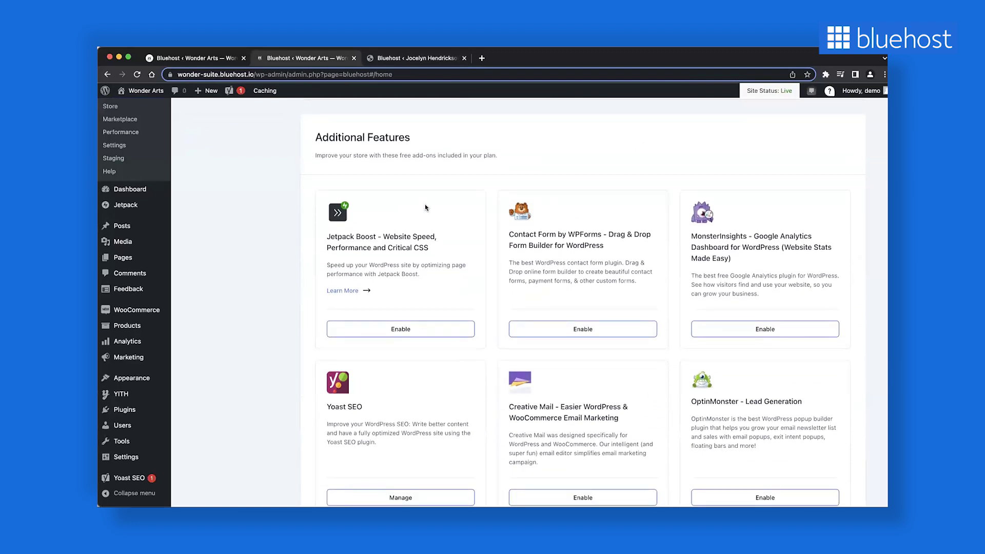
scroll(425, 207, "down", 1)
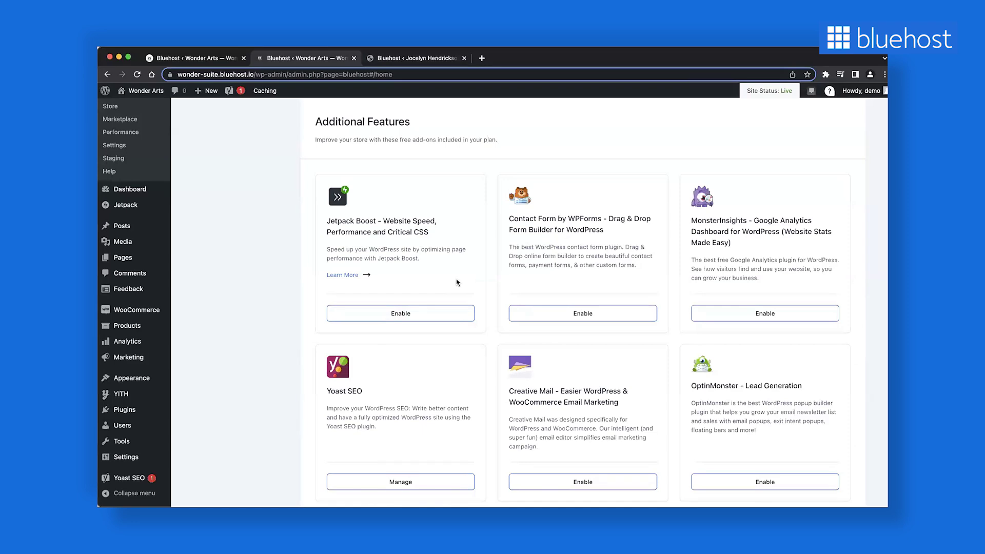
left_click(254, 173)
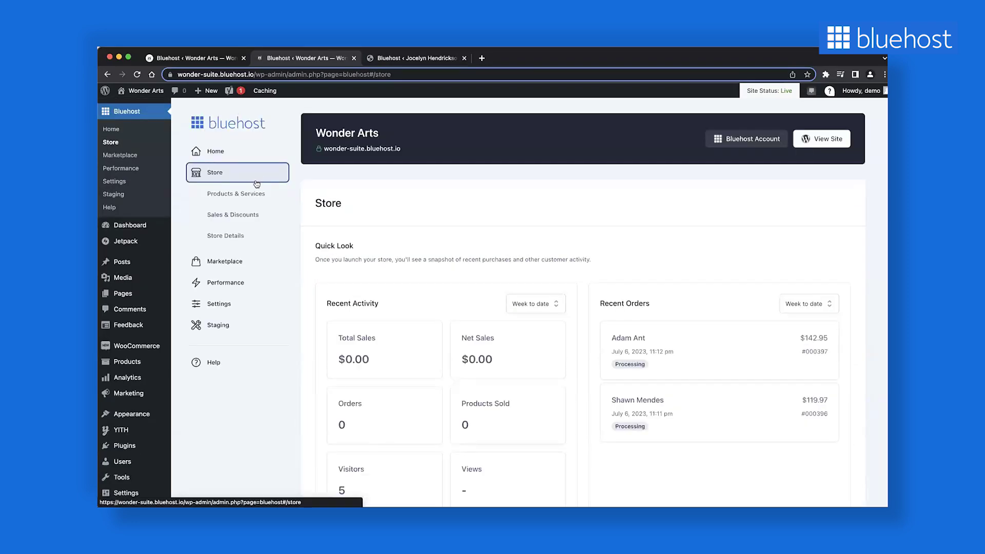
Check the second site's Store overview, which shows WooCommerce still needs installing.
left_click(386, 59)
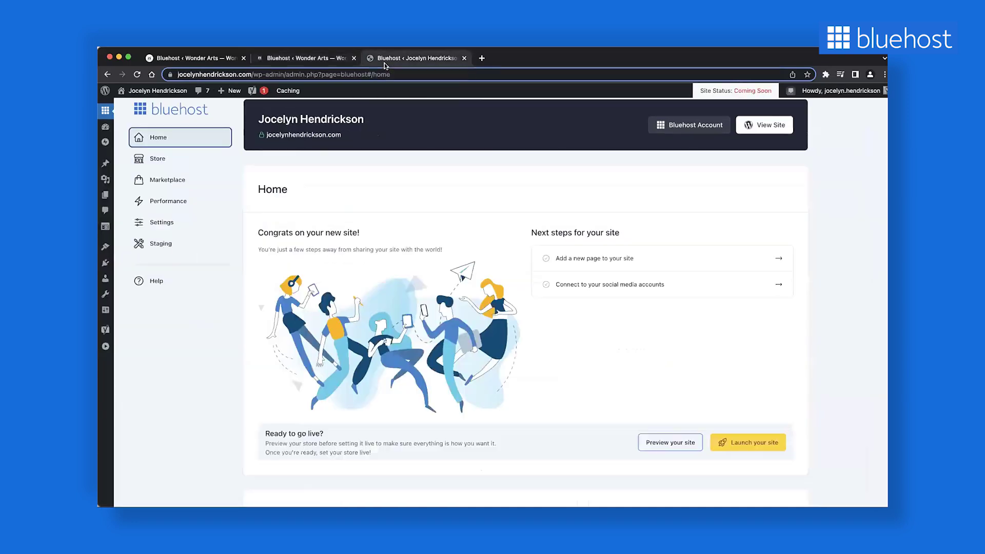
left_click(190, 161)
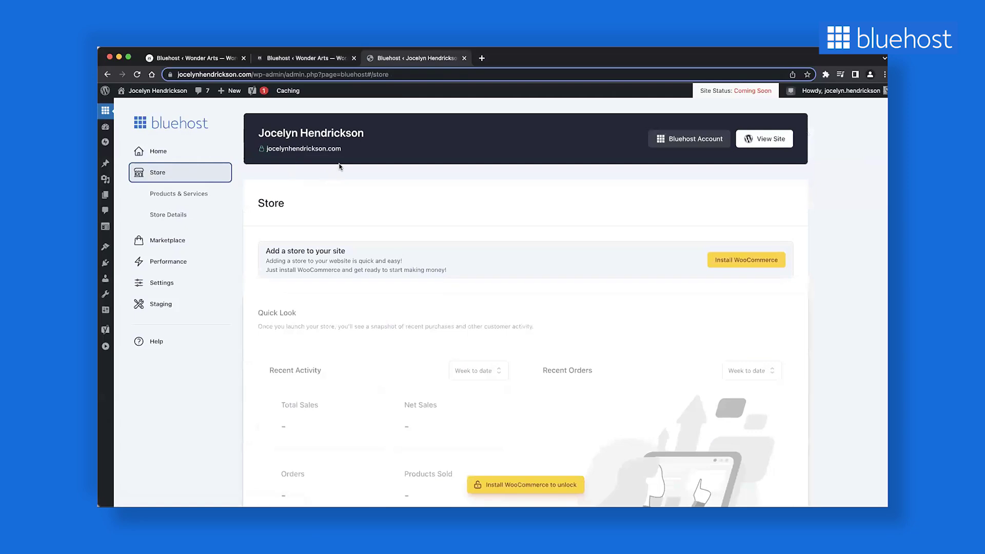
scroll(340, 163, "down", 2)
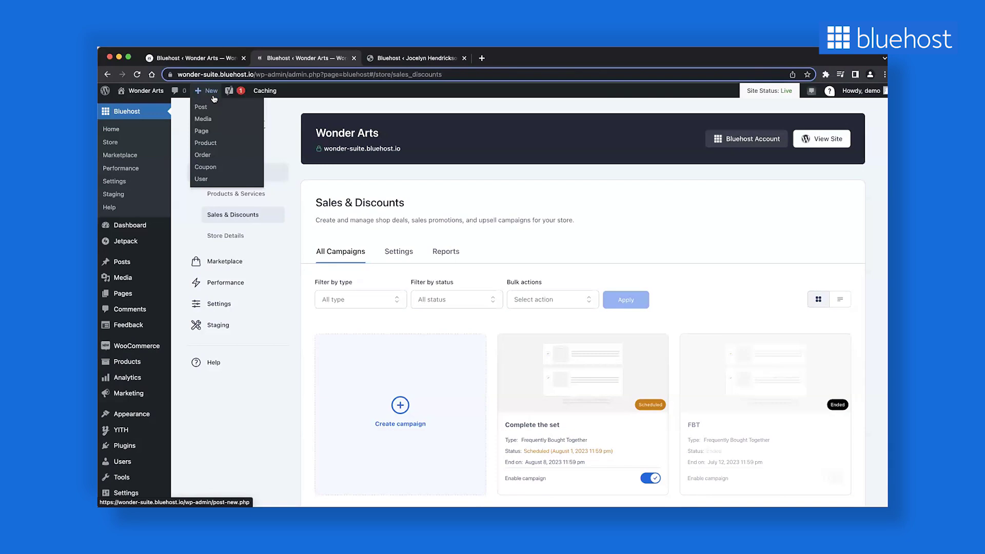
Create a new blank page for Wonder Arts from the admin bar's + New menu.
left_click(205, 143)
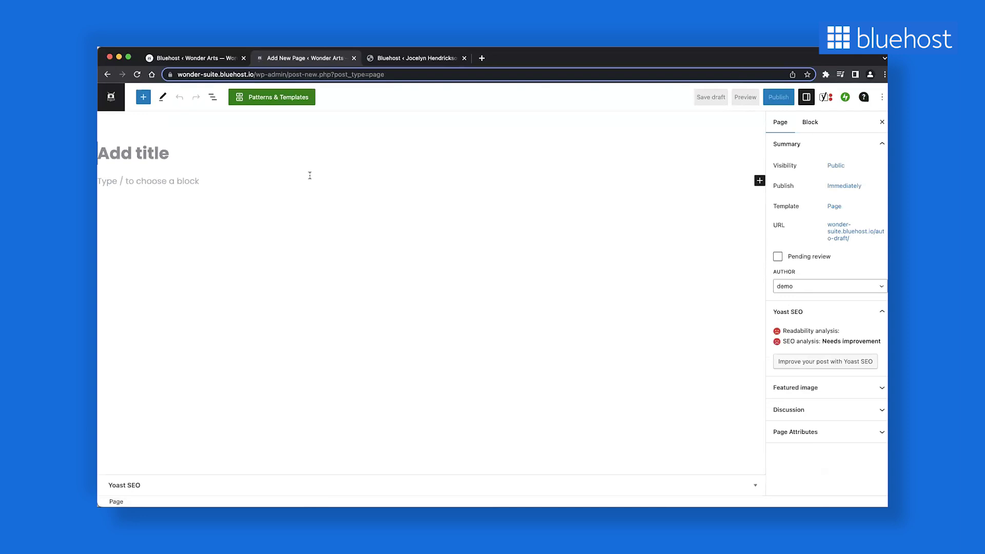
Browse the Hero patterns to find the 'Discover your next artistic endeavor' design.
left_click(302, 97)
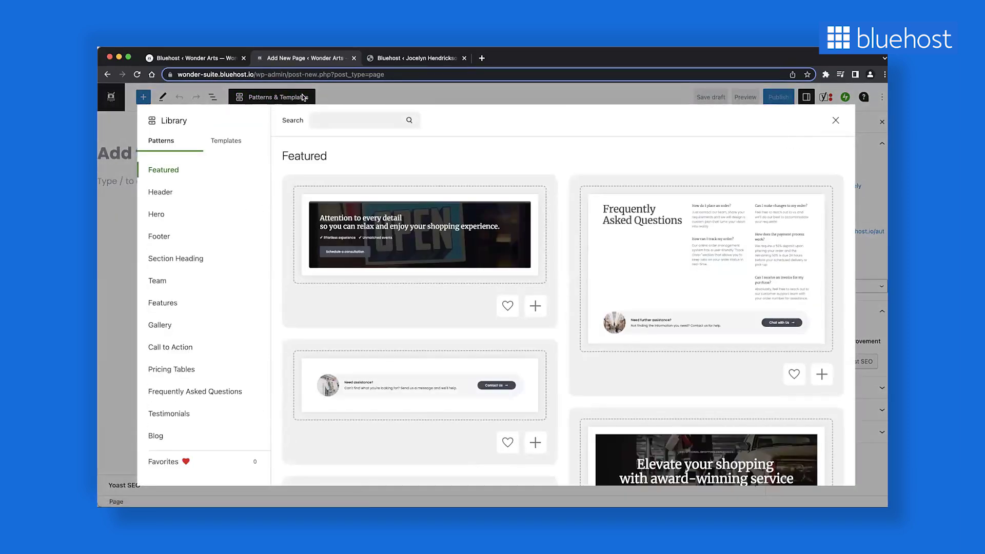
left_click(185, 221)
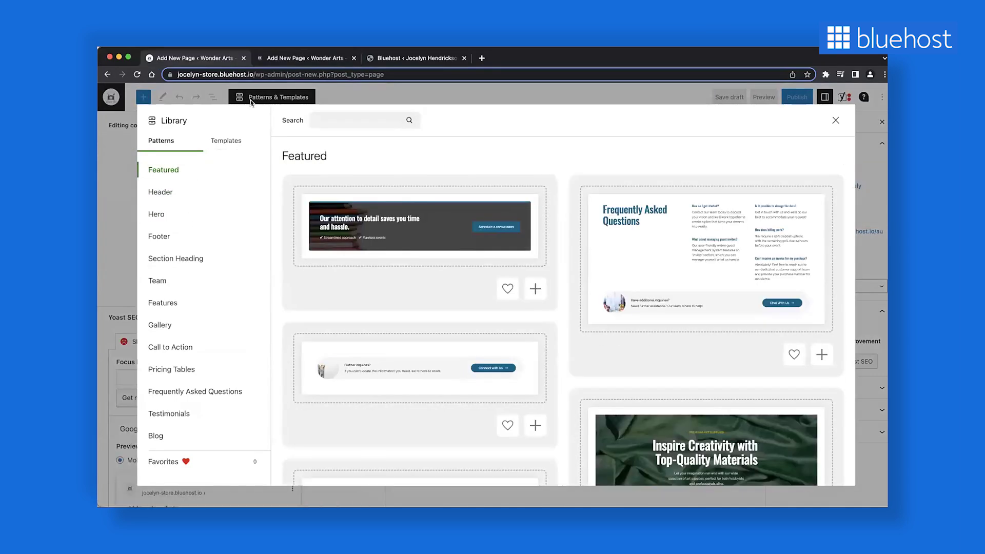
left_click(179, 198)
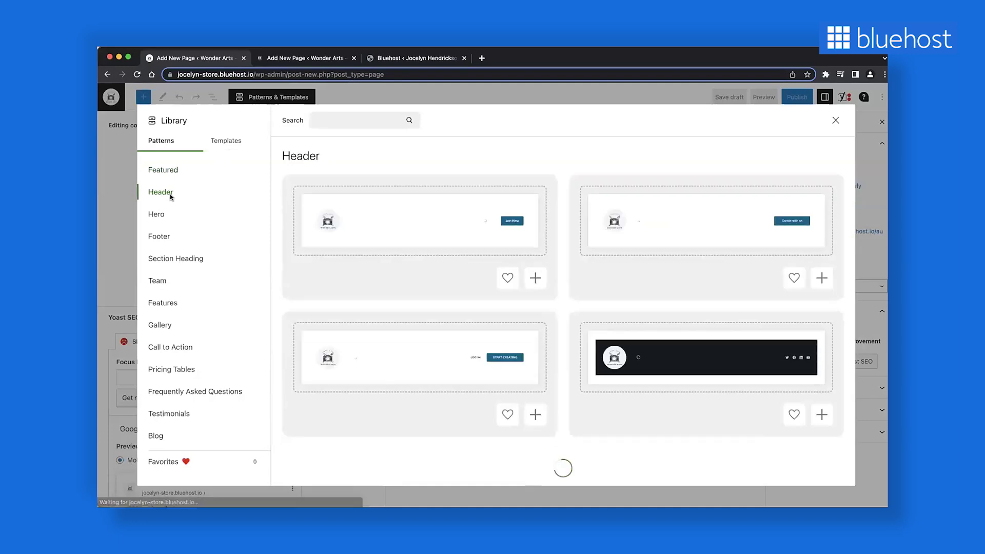
left_click(177, 215)
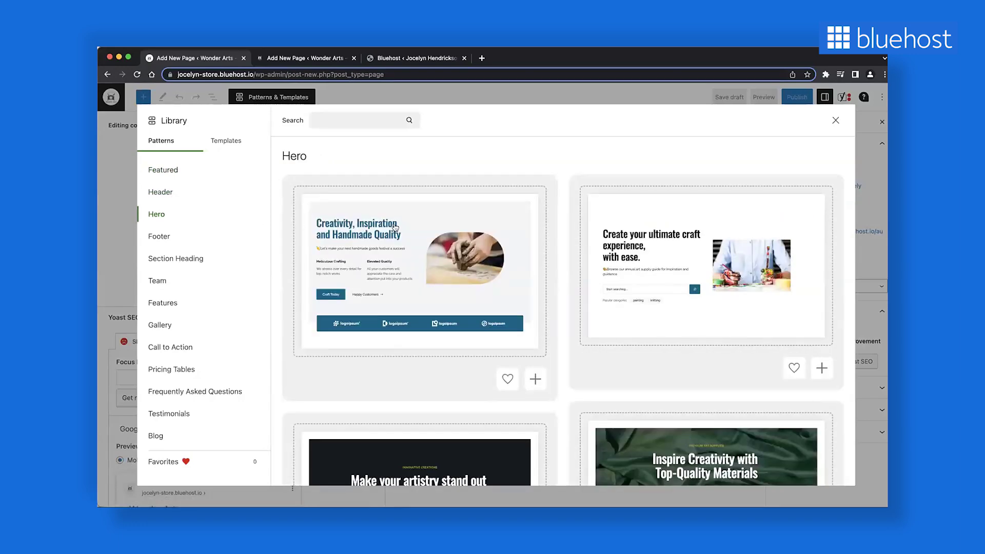
scroll(395, 227, "down", 5)
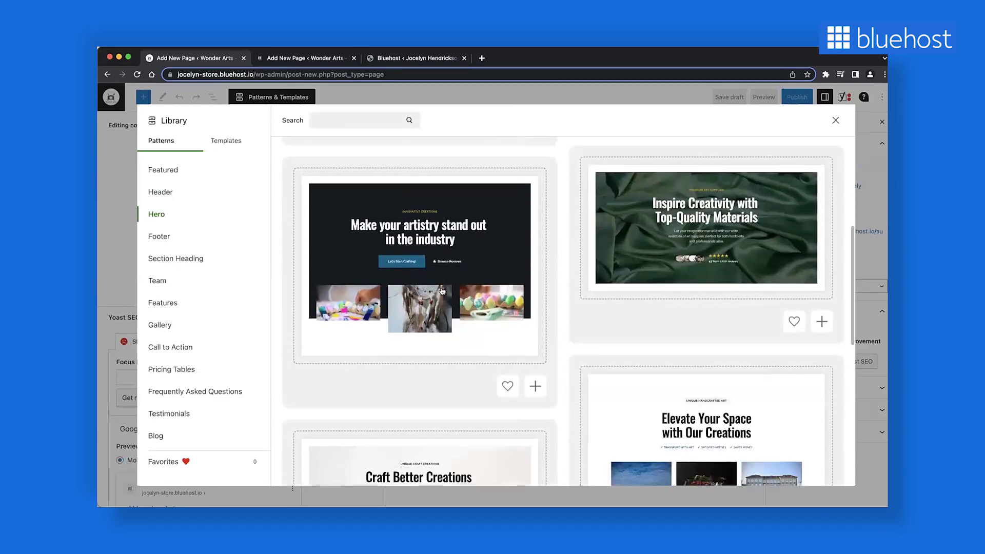
scroll(419, 297, "down", 4)
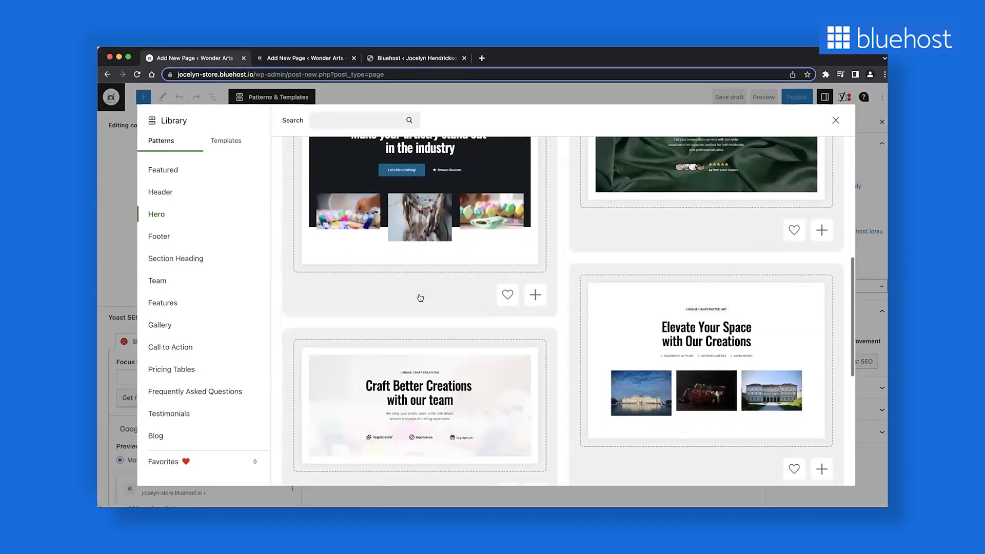
scroll(417, 306, "down", 5)
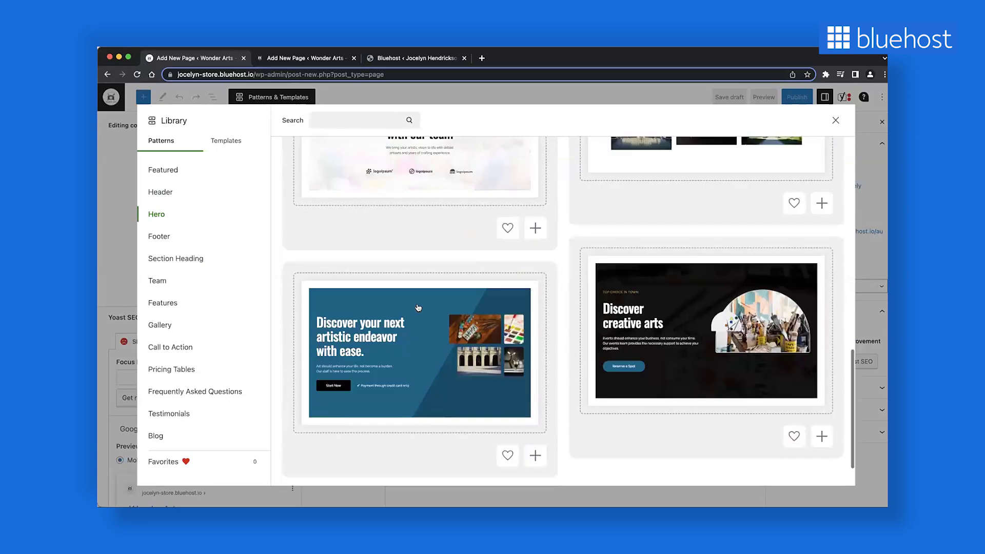
Insert the 'Discover your next artistic endeavor' hero, then check the Media Library for a replacement image without choosing one.
left_click(418, 304)
left_click(488, 221)
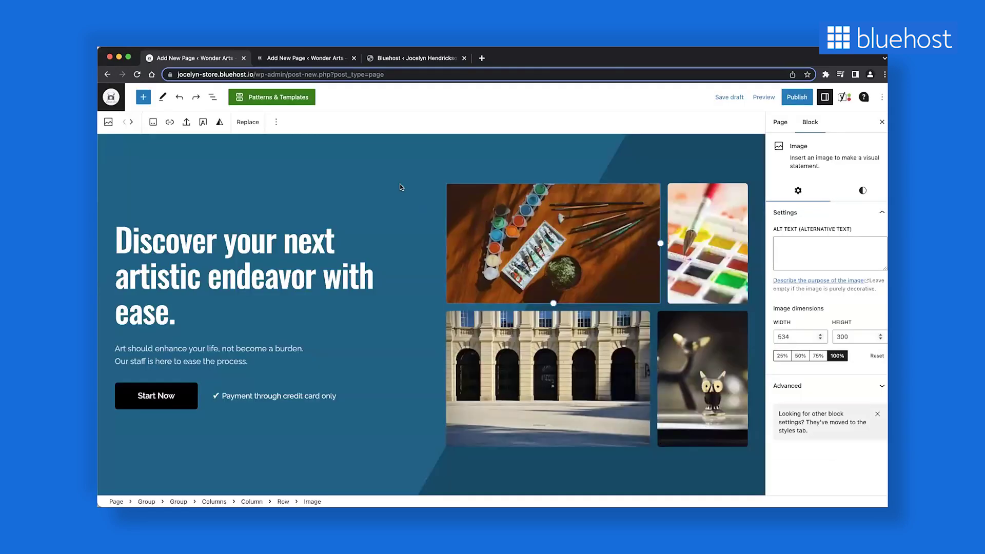
left_click(247, 121)
left_click(281, 153)
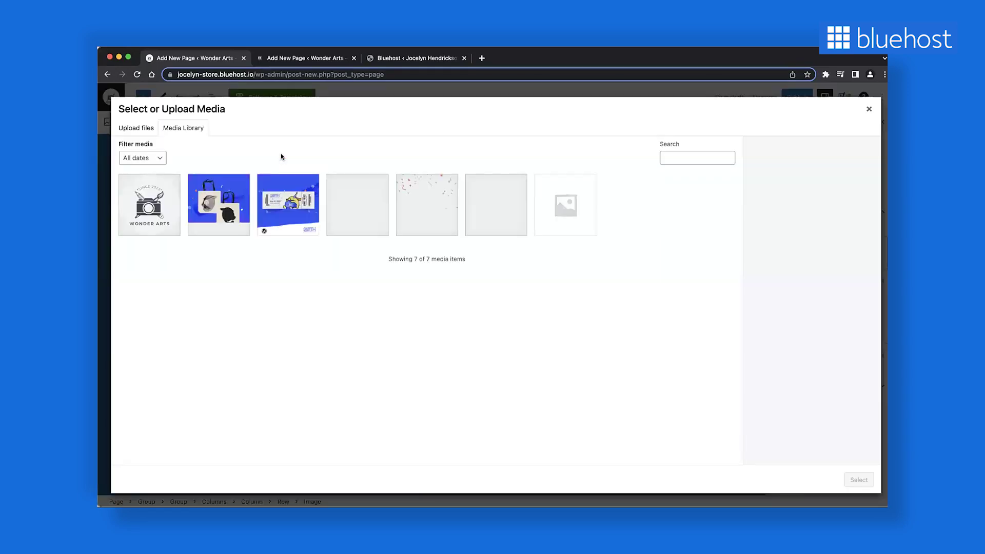
left_click(869, 108)
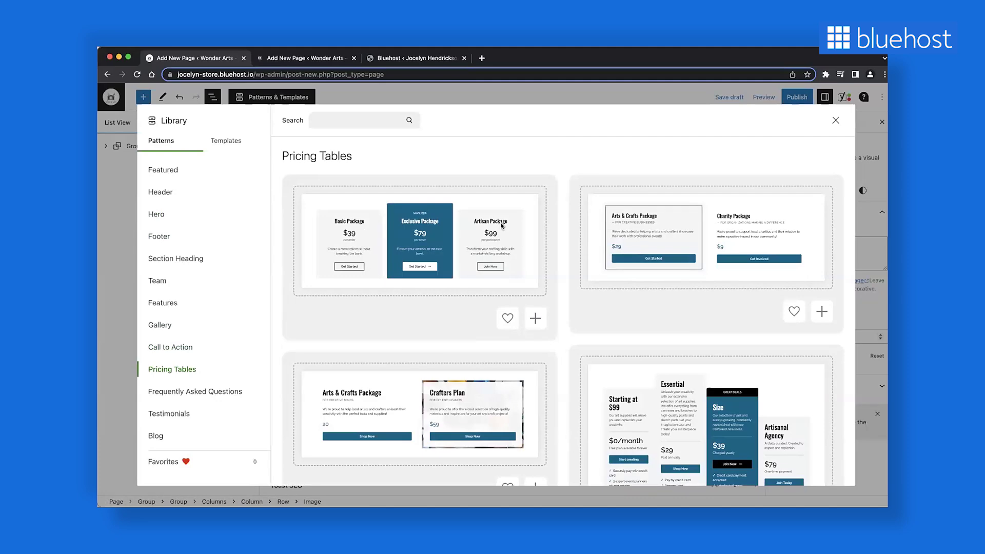
Add the Arts & Crafts and Charity Package pricing table below the hero.
left_click(662, 237)
scroll(505, 242, "down", 1)
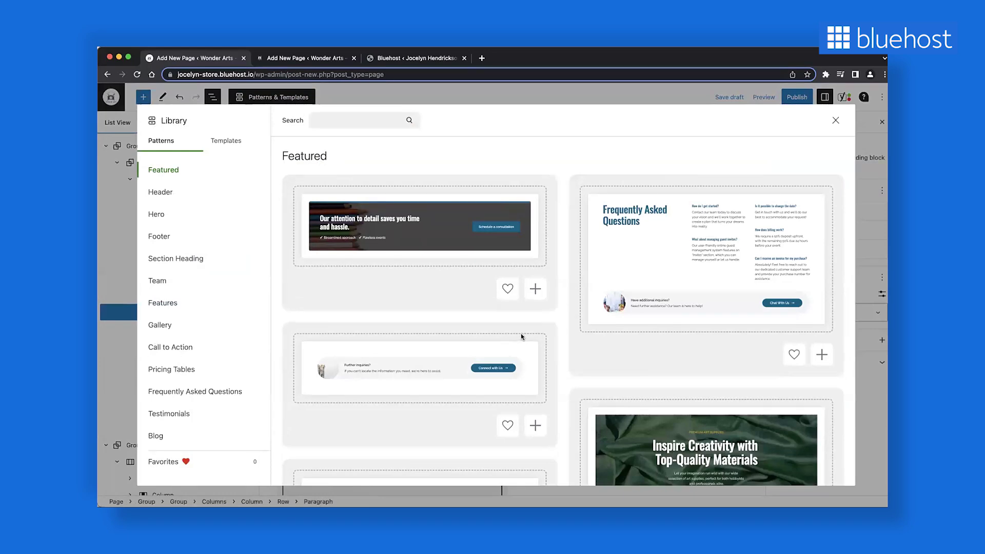
scroll(521, 336, "down", 2)
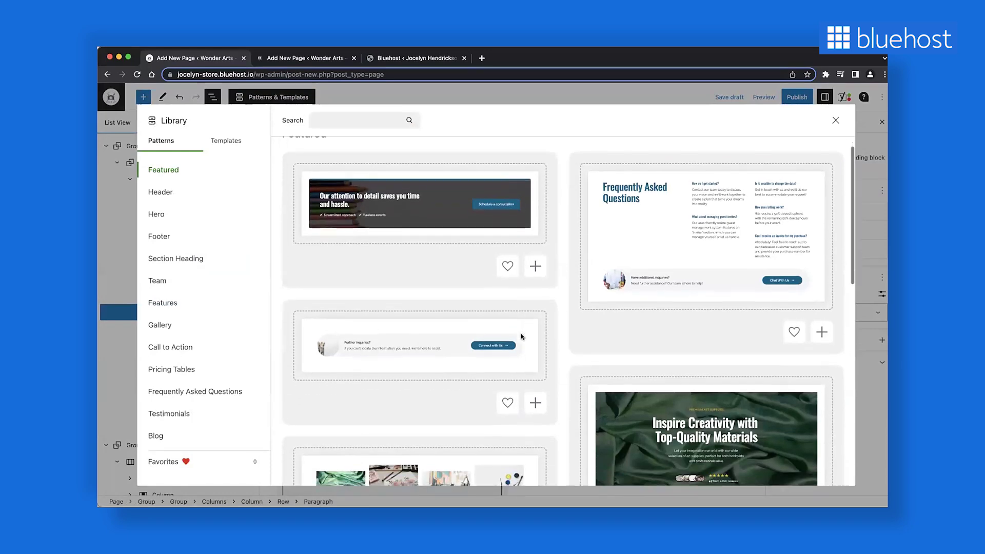
scroll(522, 337, "down", 3)
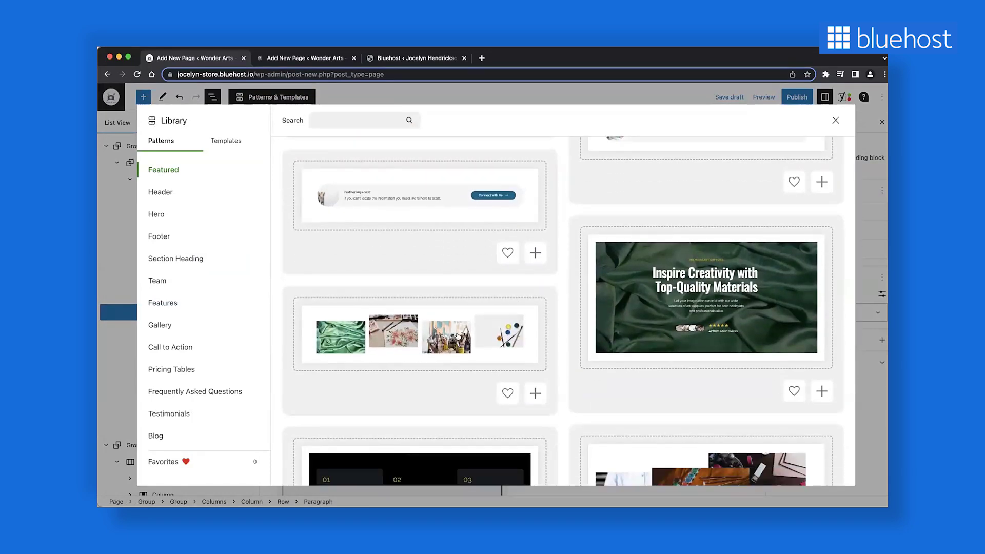
left_click(835, 120)
scroll(527, 242, "down", 3)
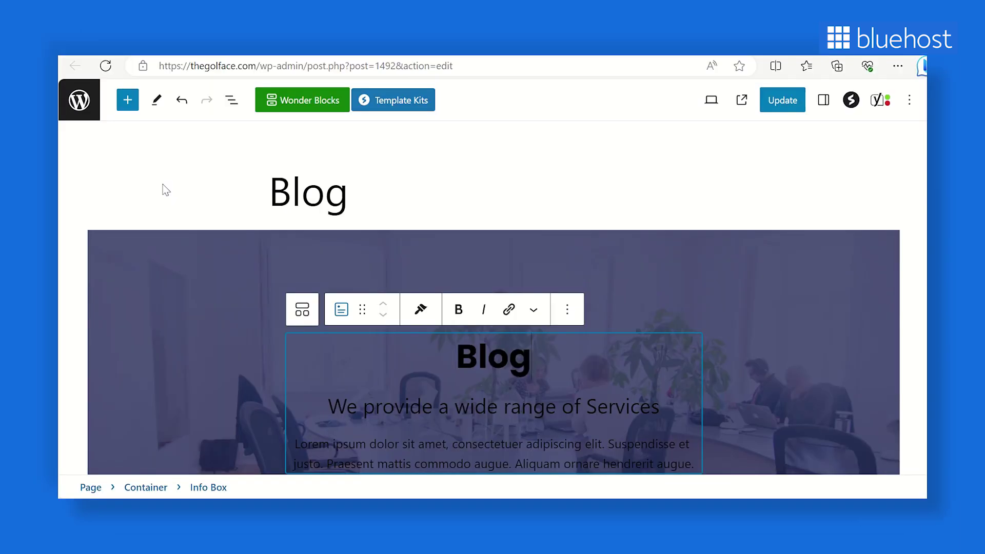
Scroll through the Blog page to look over its content.
scroll(165, 190, "down", 1)
scroll(165, 190, "up", 1)
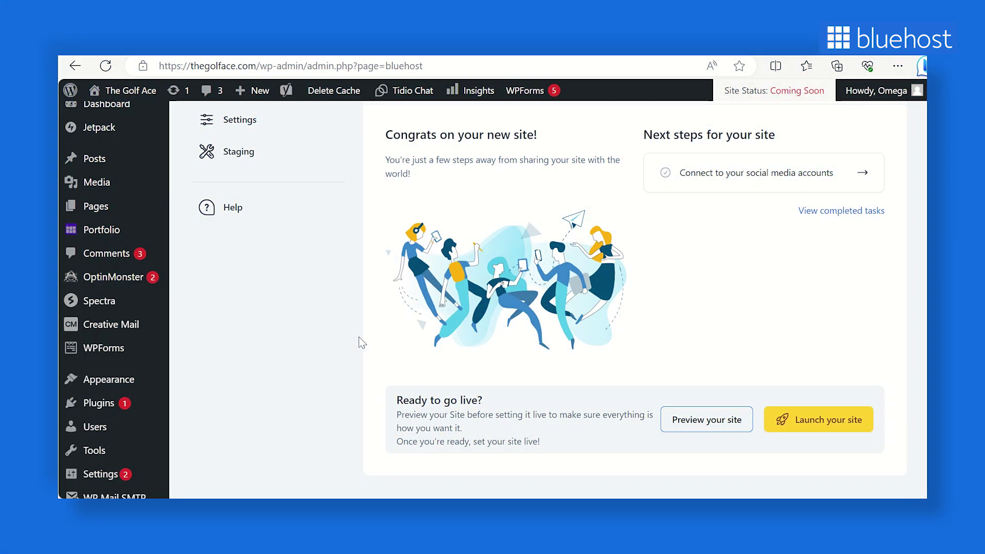
scroll(359, 336, "down", 1)
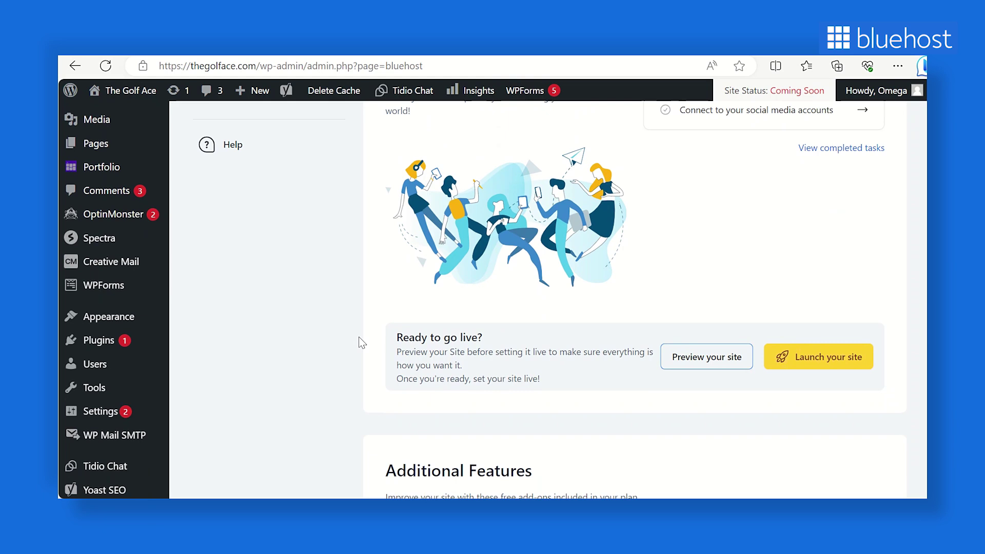